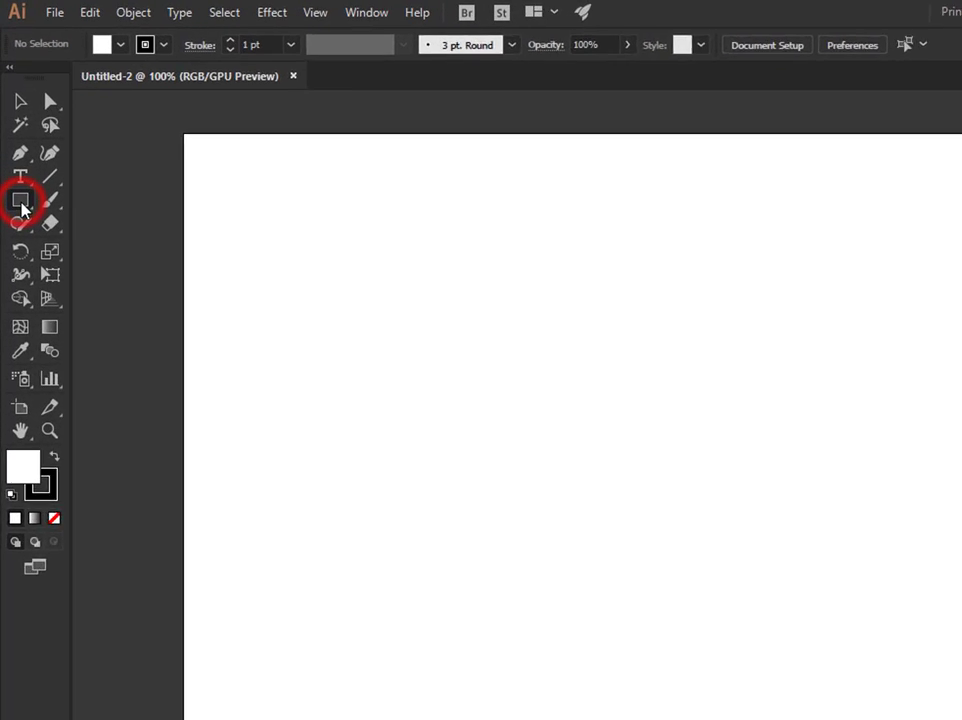
- Draw a circle 250 px wide and 250 px high on the artboard with the Ellipse tool
left_click(14, 141)
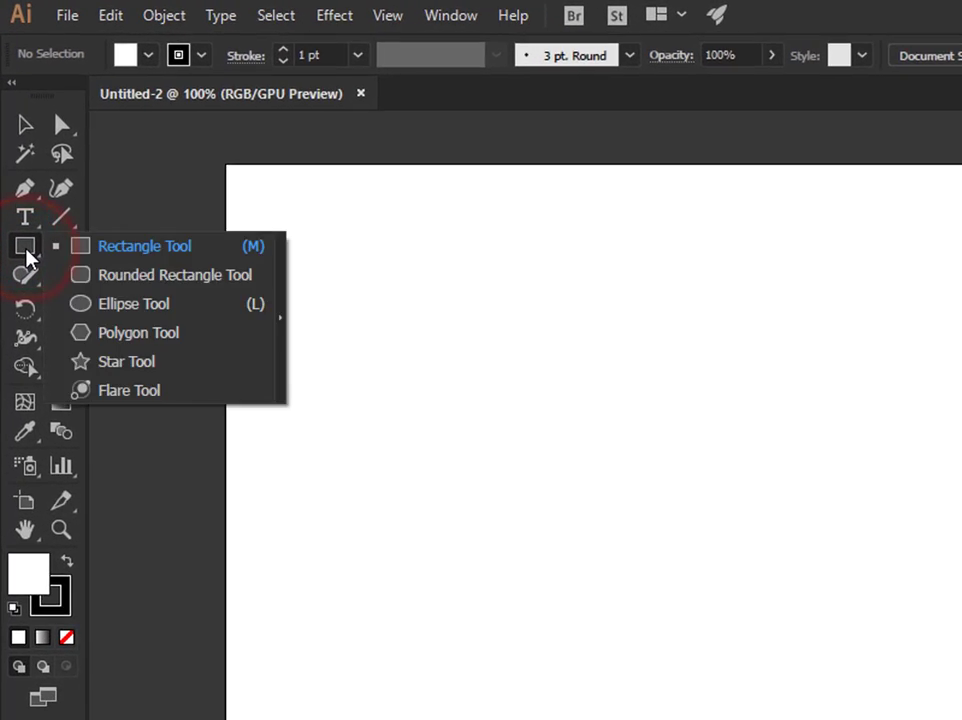
left_click(152, 312)
left_click(660, 605)
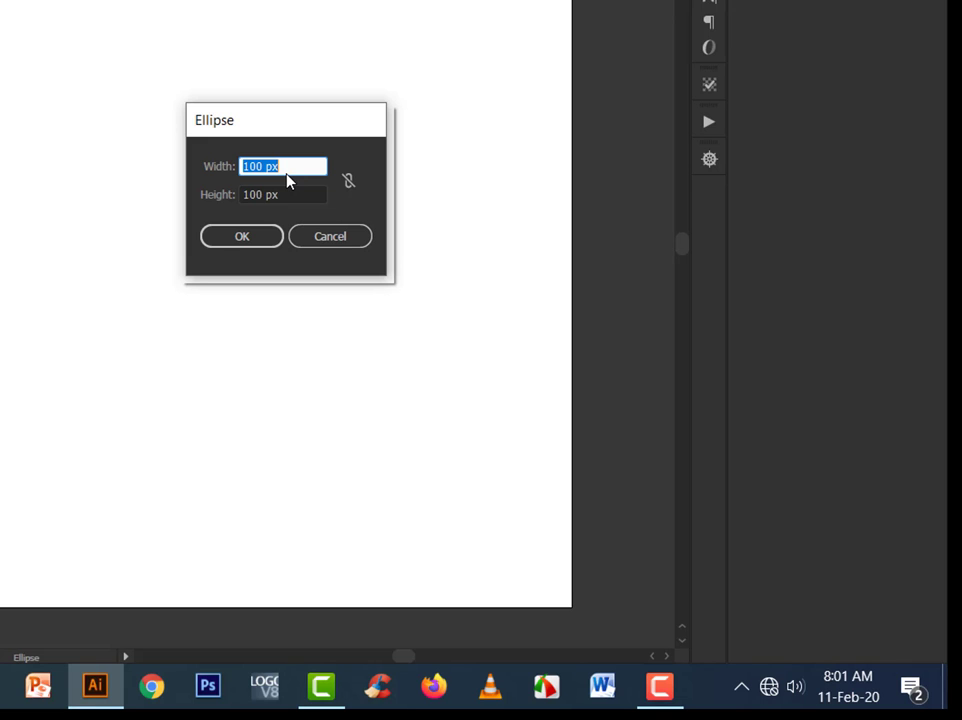
type("250")
left_click(282, 197)
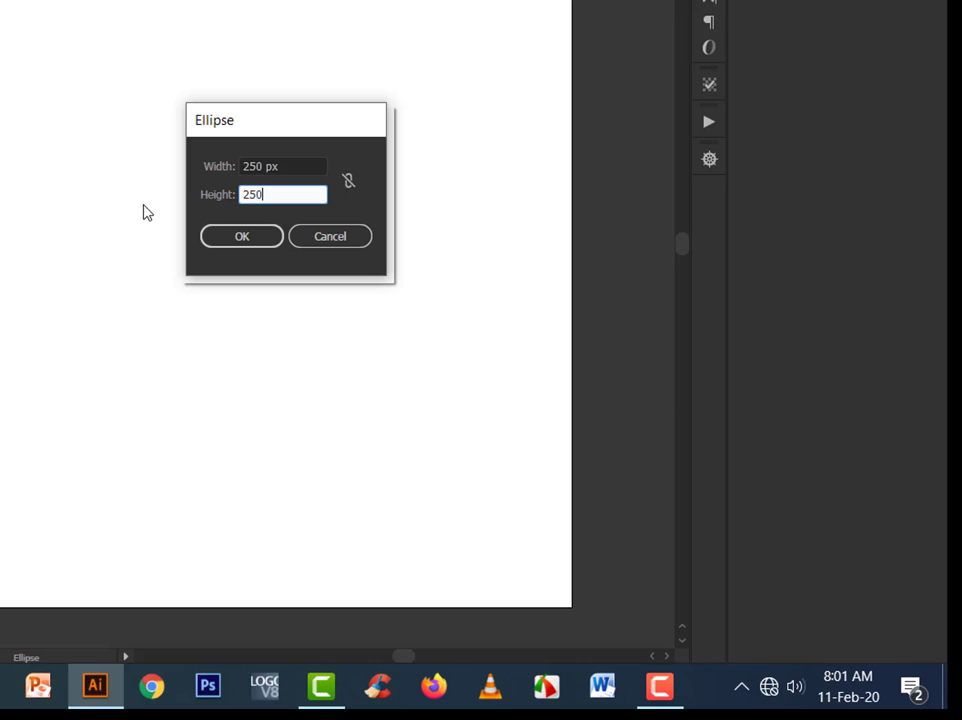
left_click(226, 240)
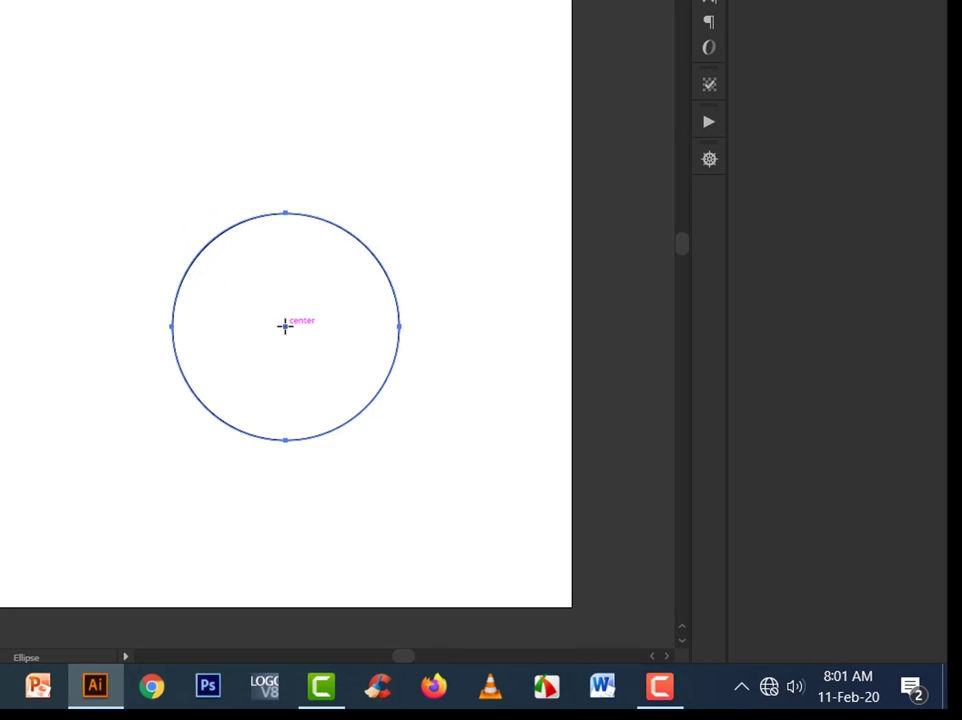
- Add a second circle 120 px wide and 120 px high, starting from the large circle's center
left_click(284, 326)
left_click(295, 166)
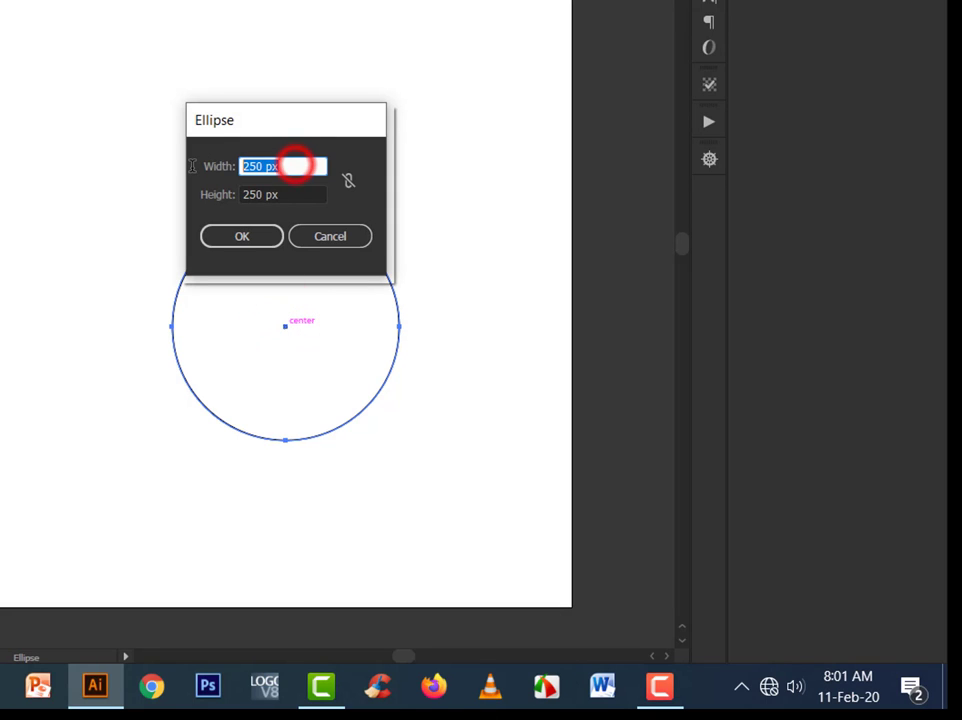
type("120")
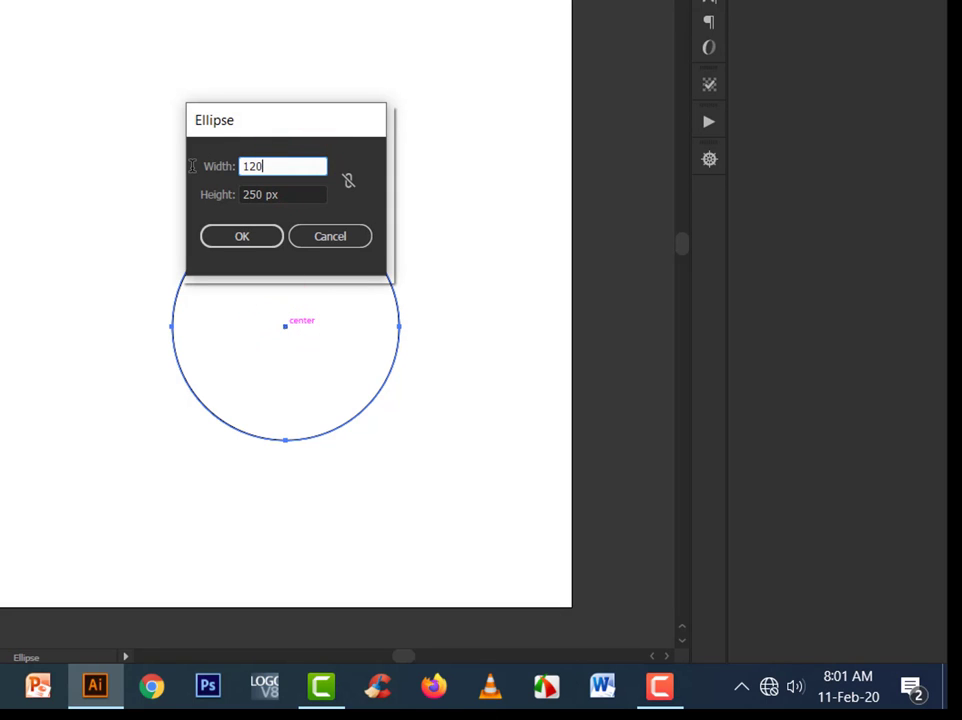
left_click(283, 194)
type("120")
left_click(238, 236)
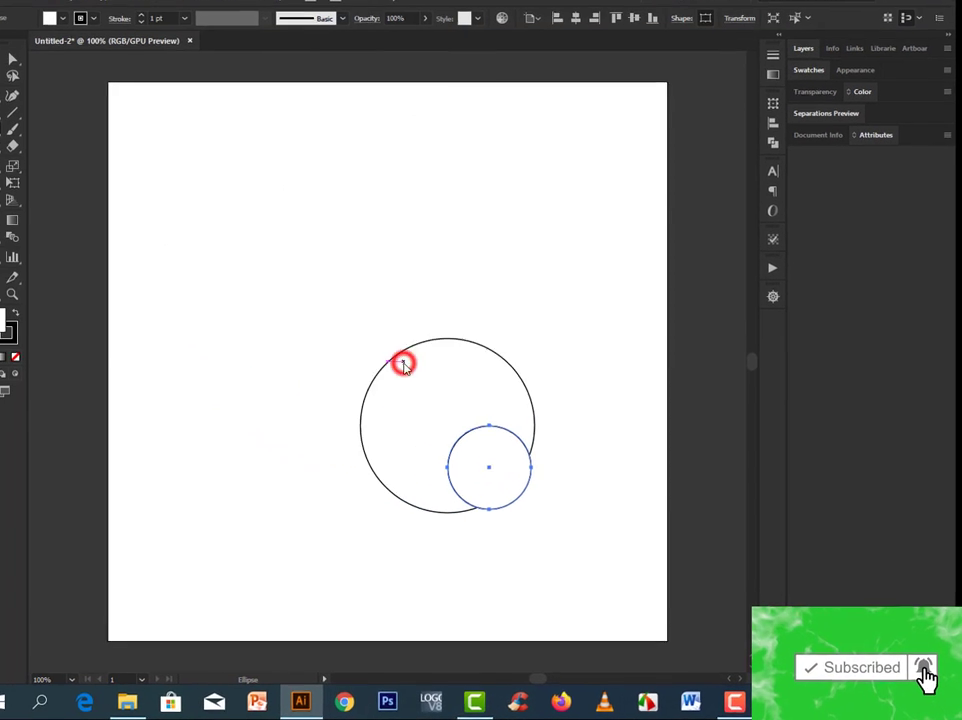
- Select both circles and center-align them horizontally and vertically so they are concentric
left_click(0, 55)
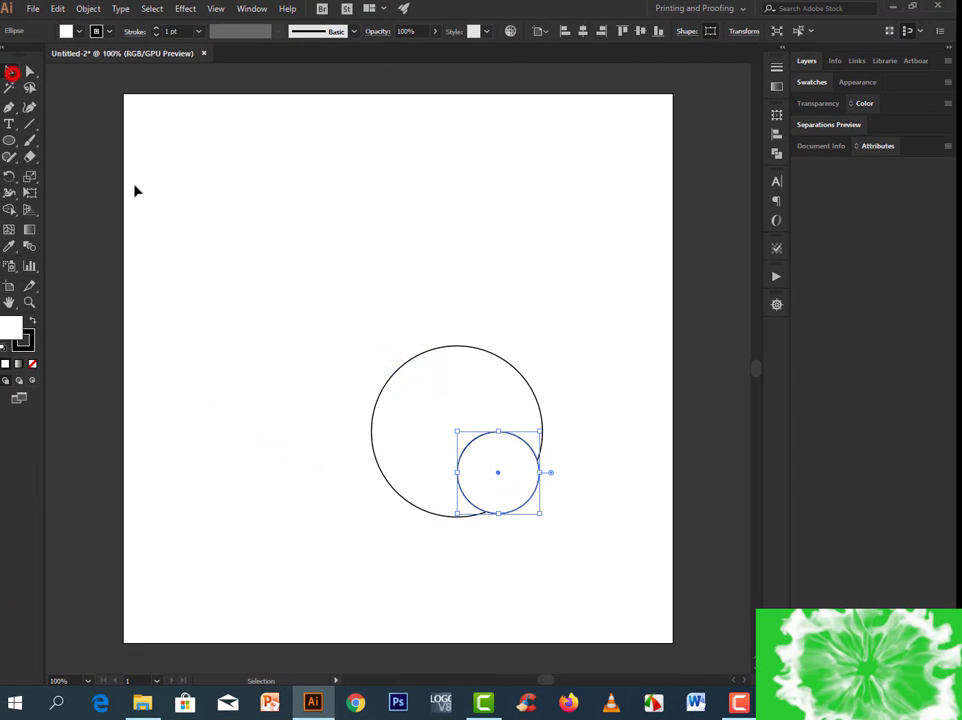
left_click_drag(290, 297, 605, 550)
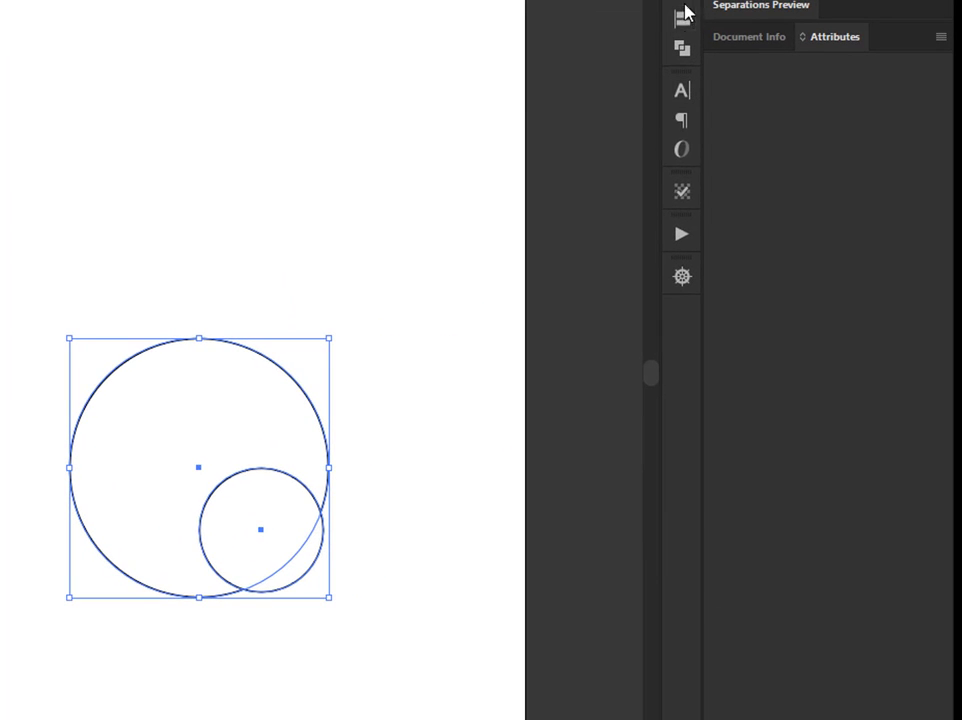
left_click(679, 20)
left_click(477, 31)
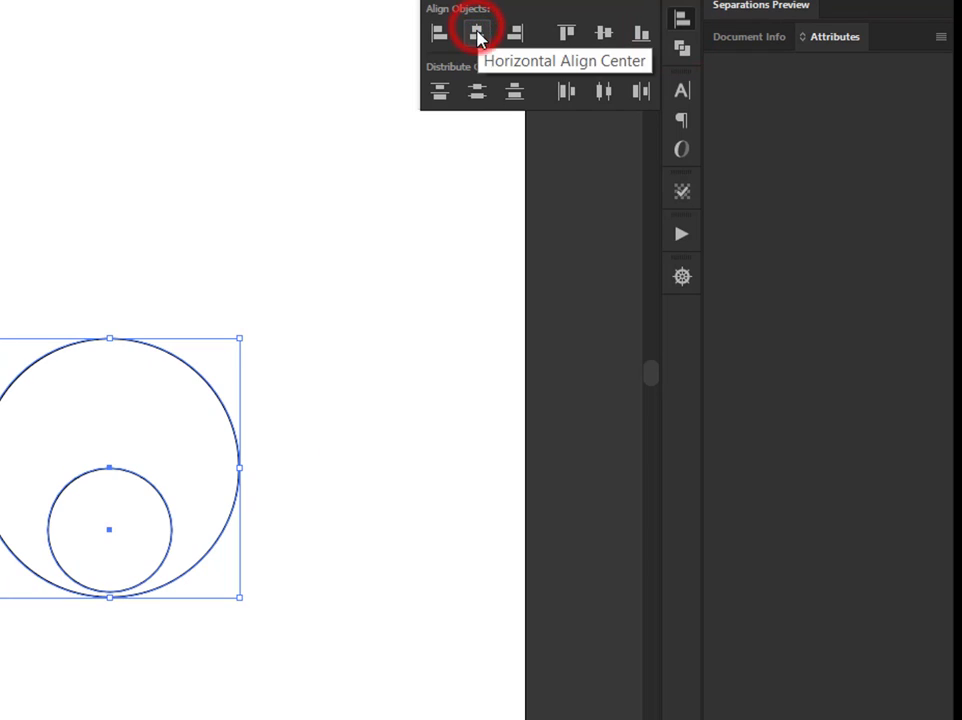
left_click(601, 35)
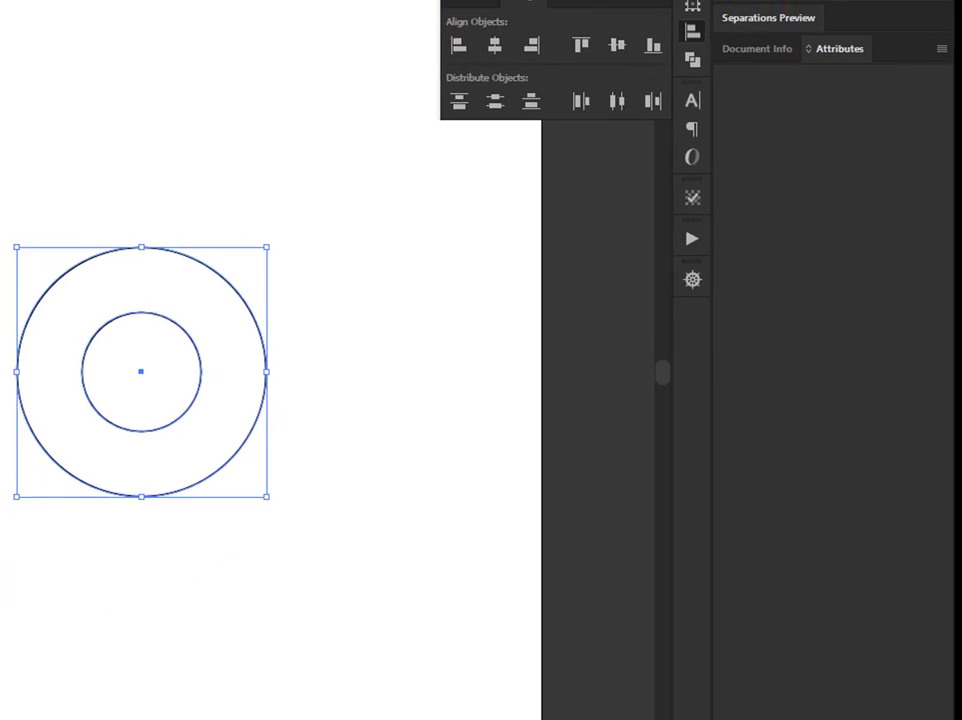
left_click_drag(0, 183, 275, 570)
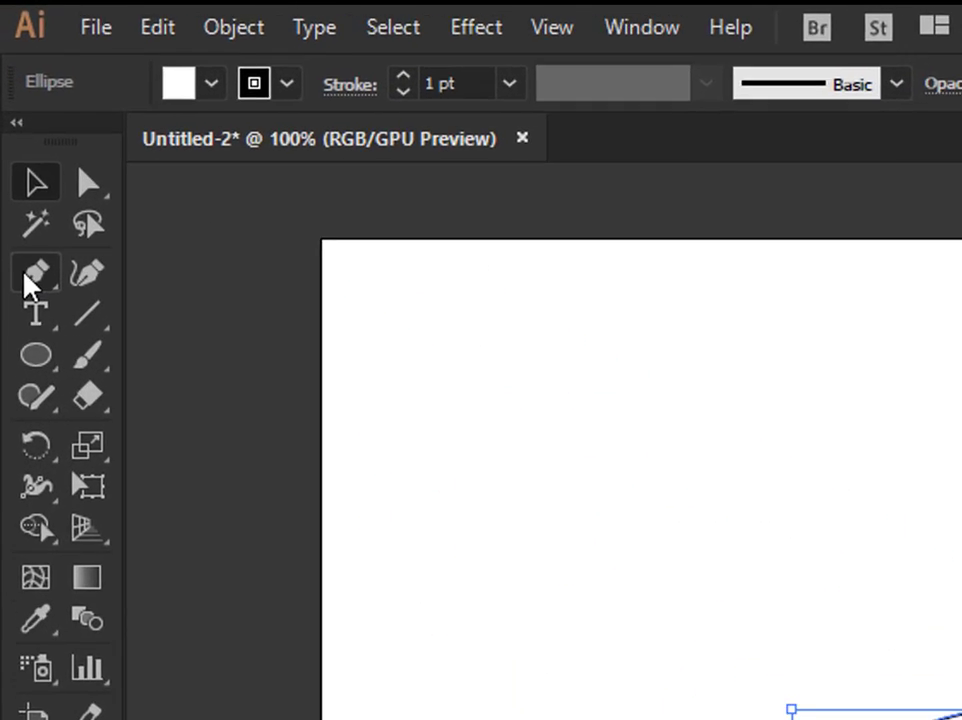
- Draw a straight vertical line about 424 px long through the circles' common center with the Pen tool, extending past the outer circle at both ends
left_click(26, 276)
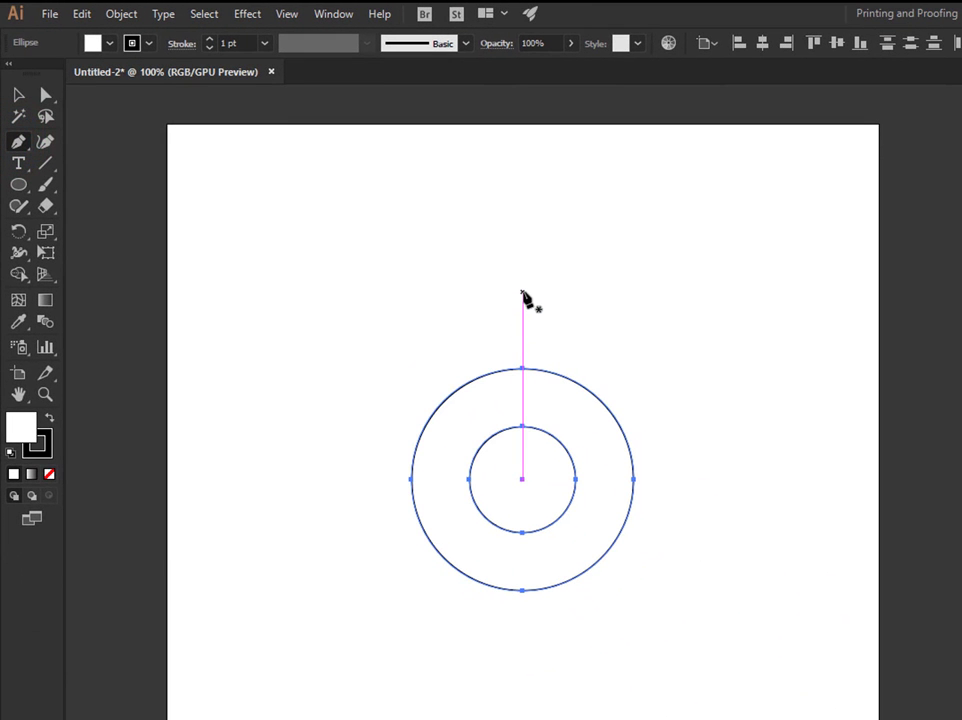
left_click(522, 290)
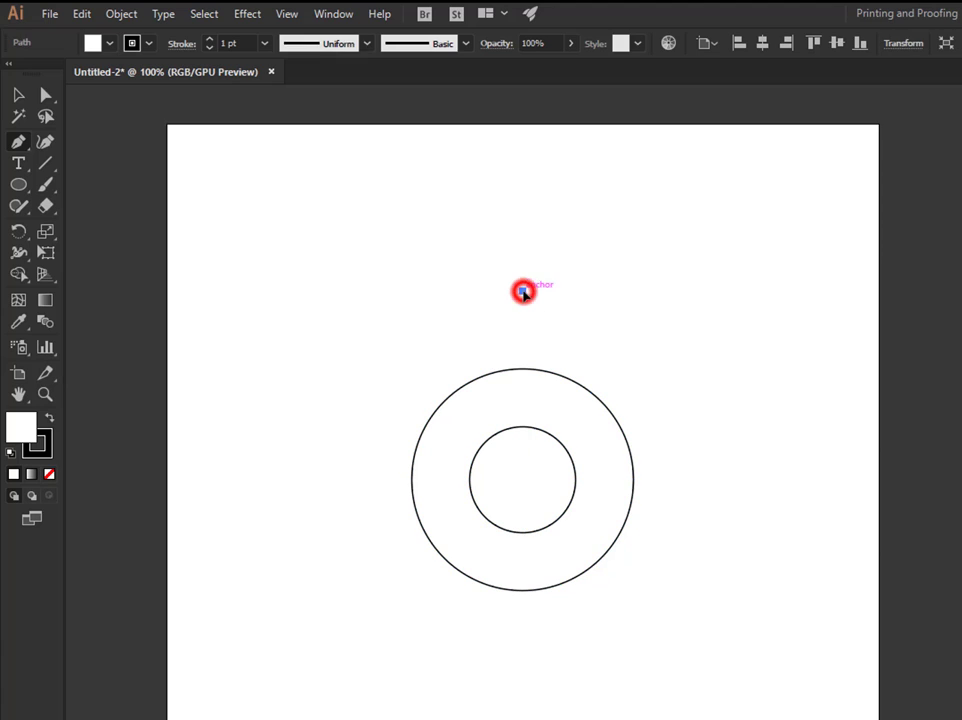
left_click(536, 641, "shift")
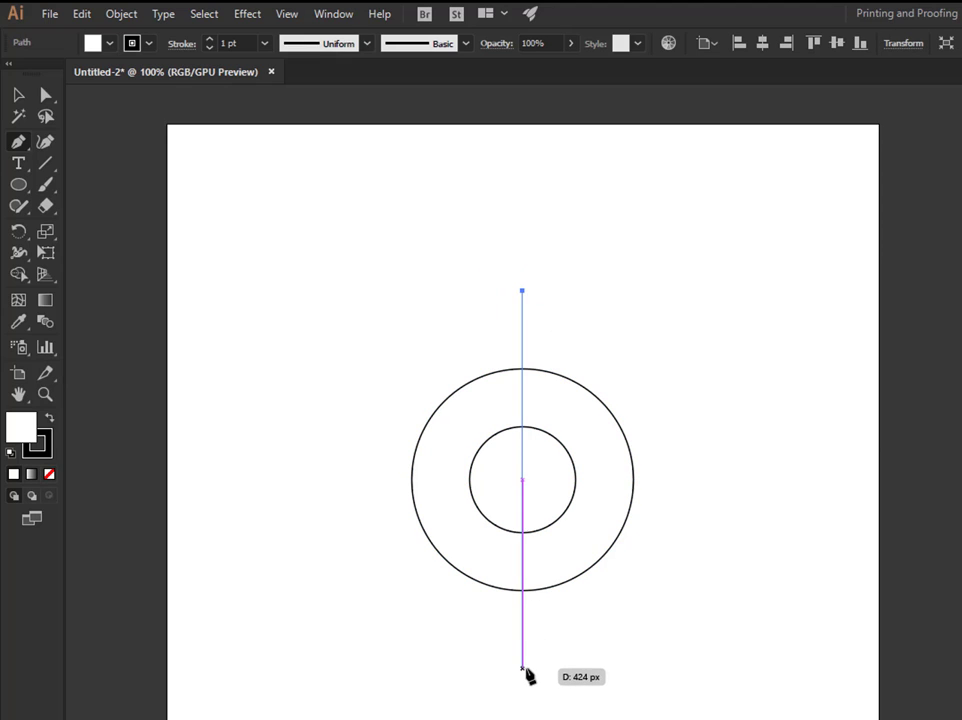
left_click(522, 667)
- Divide the two circles along the vertical line with Pathfinder and ungroup the resulting pieces
left_click(16, 94)
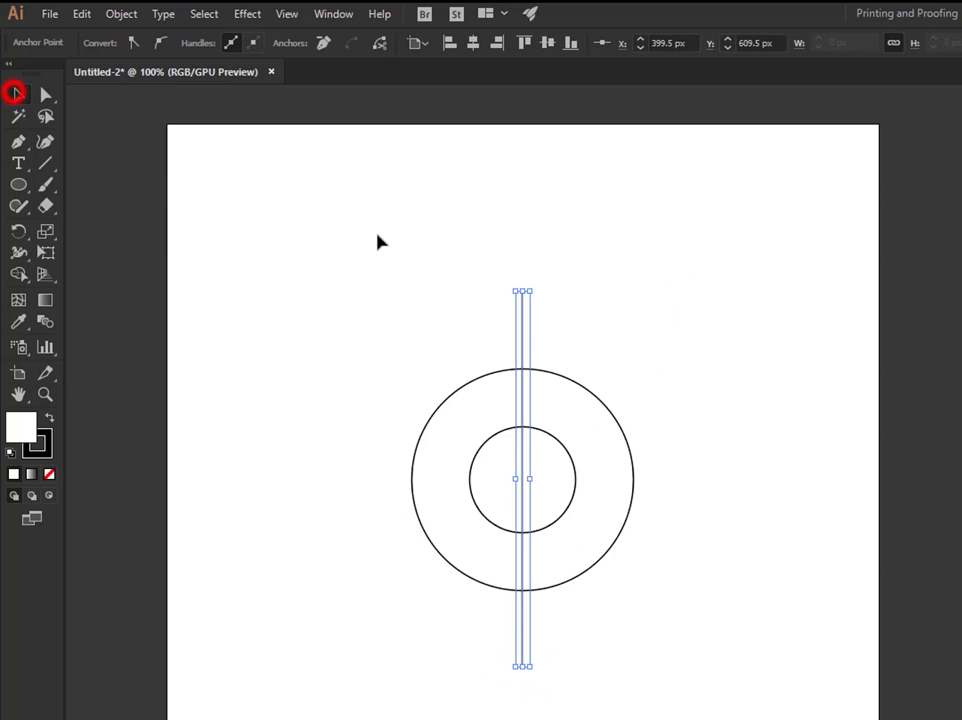
left_click_drag(348, 238, 673, 675)
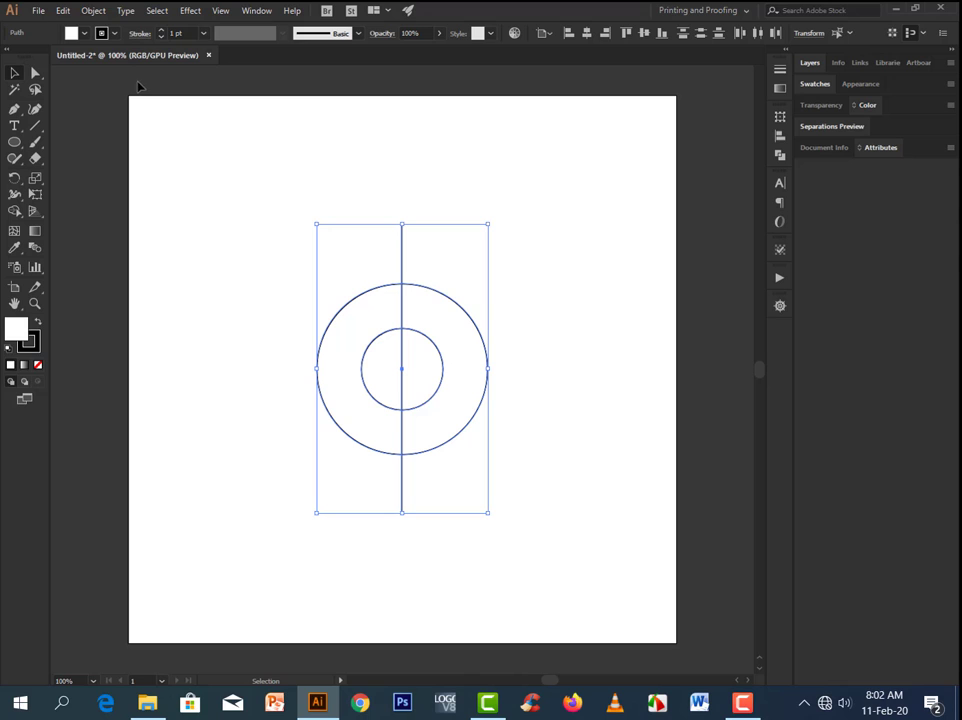
left_click(780, 155)
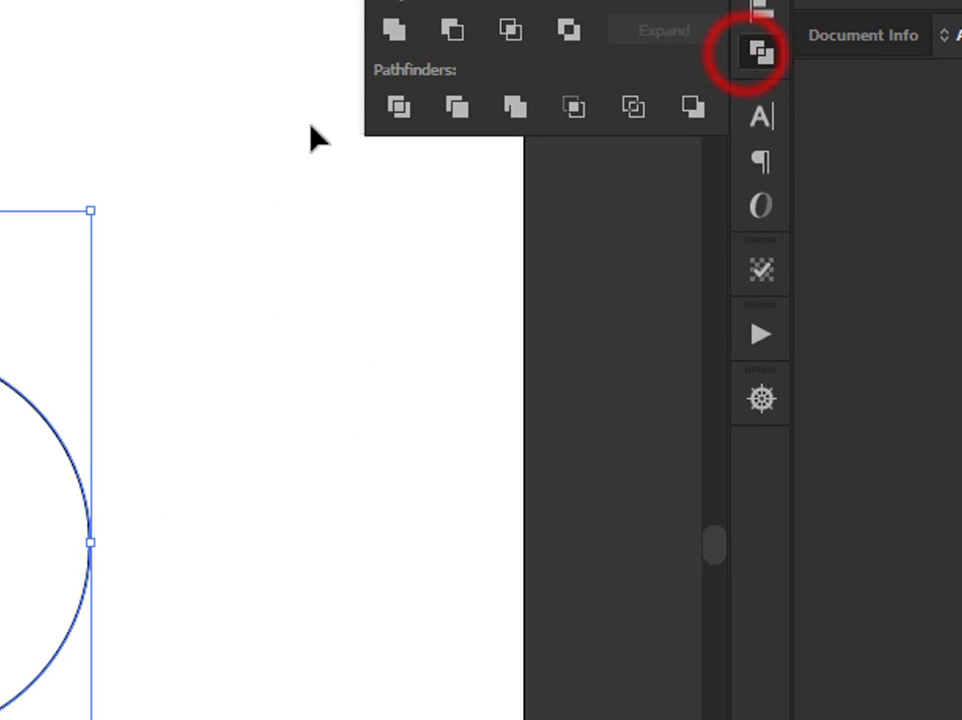
left_click(399, 108)
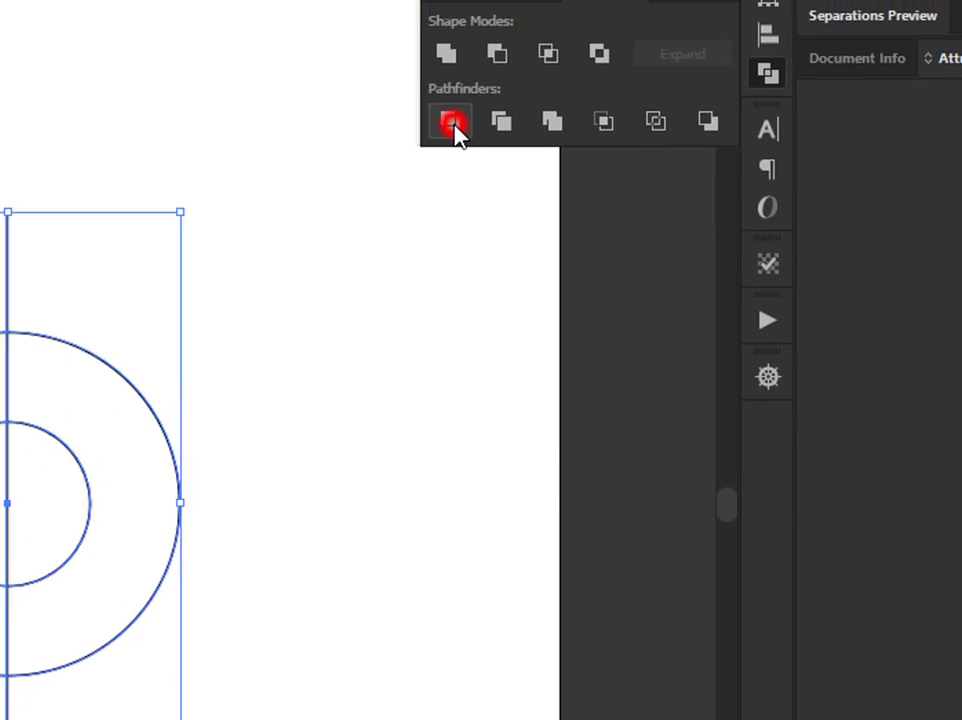
right_click(376, 310)
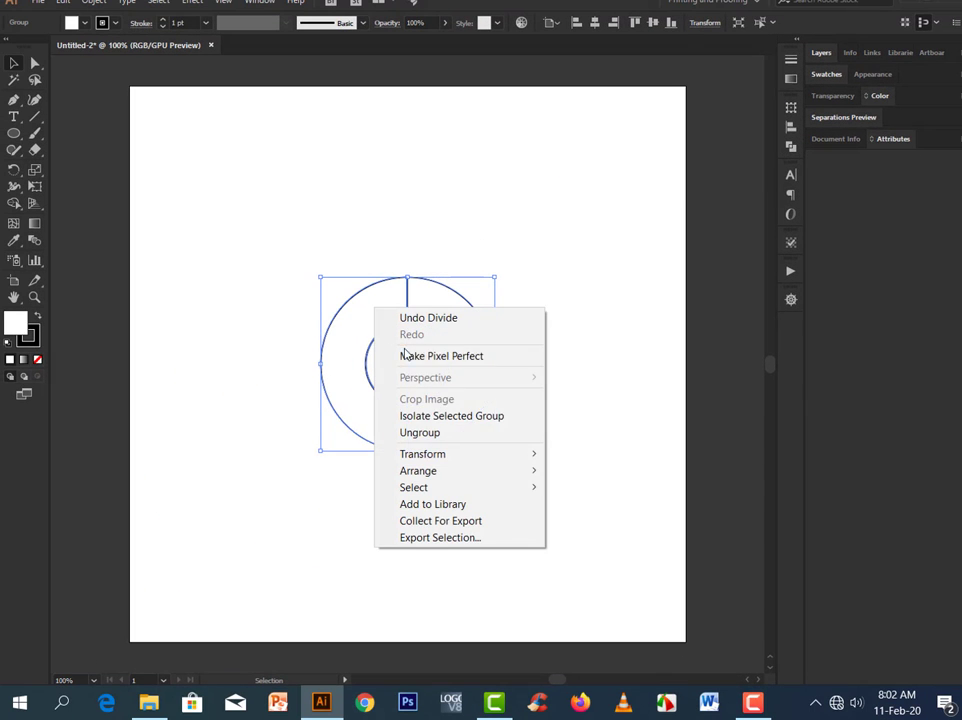
left_click(430, 432)
- Delete the right half of the rings and the inner circle's remaining half, leaving only the left half-ring
left_click(548, 344)
left_click_drag(536, 301, 451, 421)
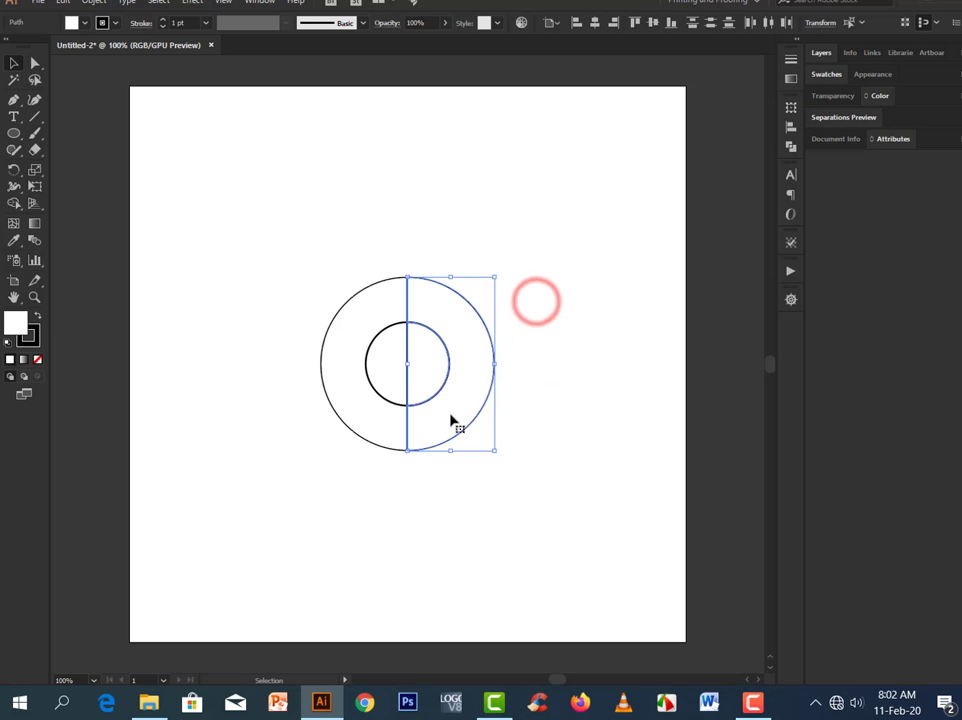
key("Delete")
key("Delete")
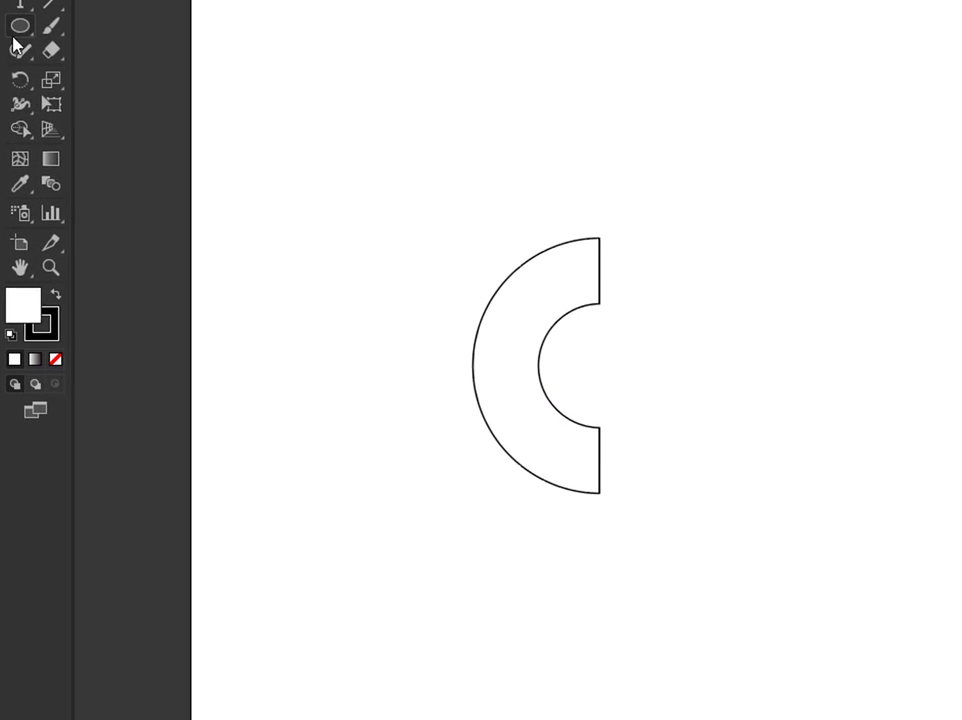
- Draw a rectangle 185 px wide and 65 px high above the half-ring
left_click(15, 108)
left_click(128, 22)
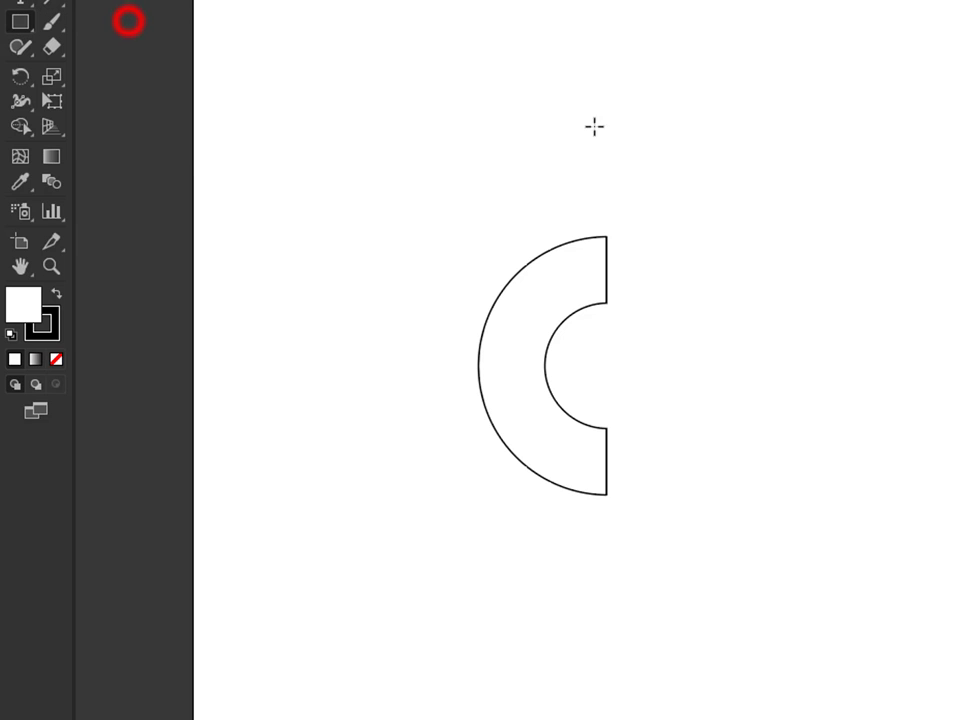
left_click(550, 107)
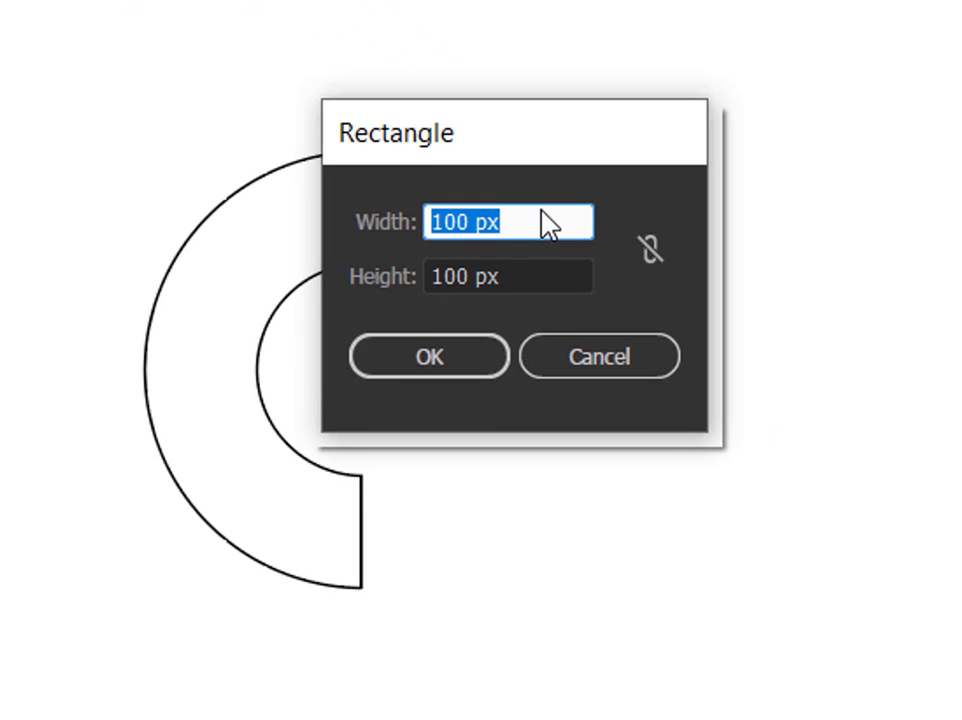
type("185")
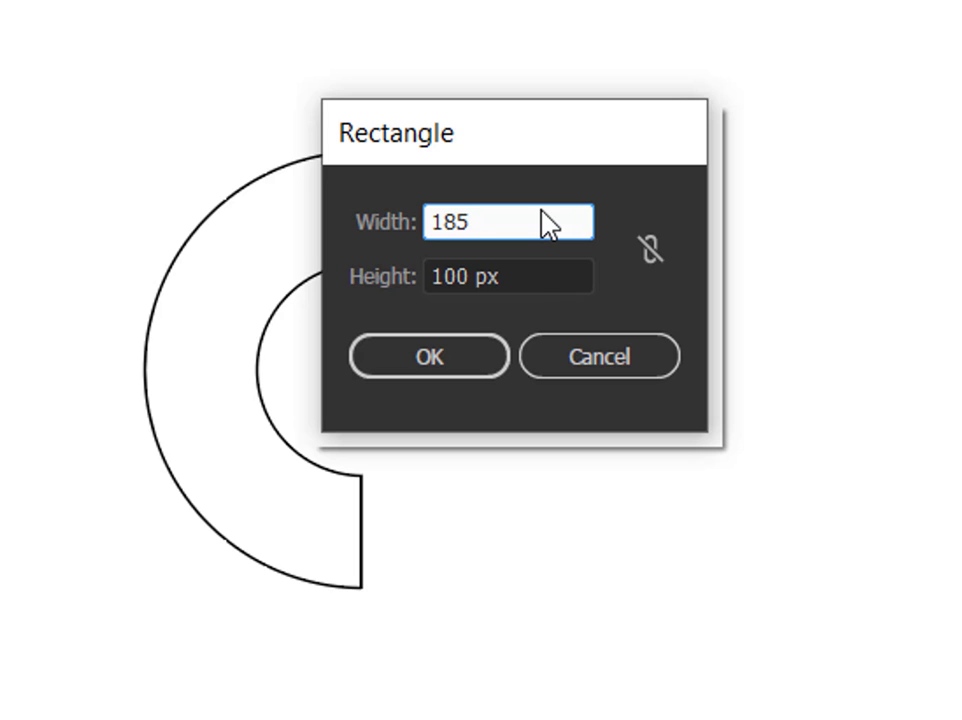
left_click(530, 280)
type("65")
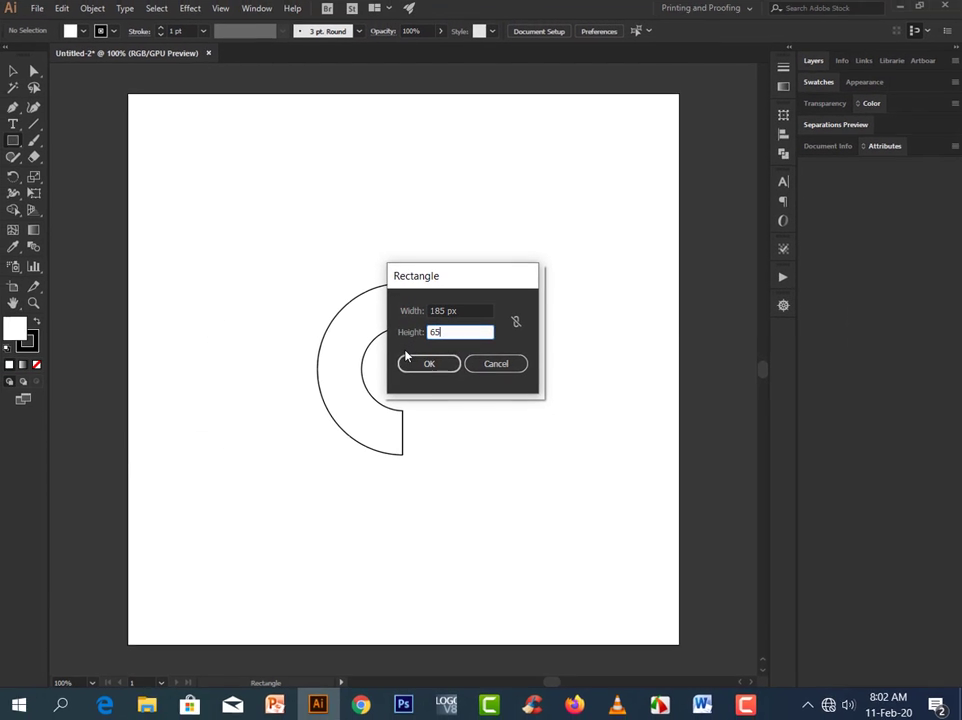
left_click(382, 363)
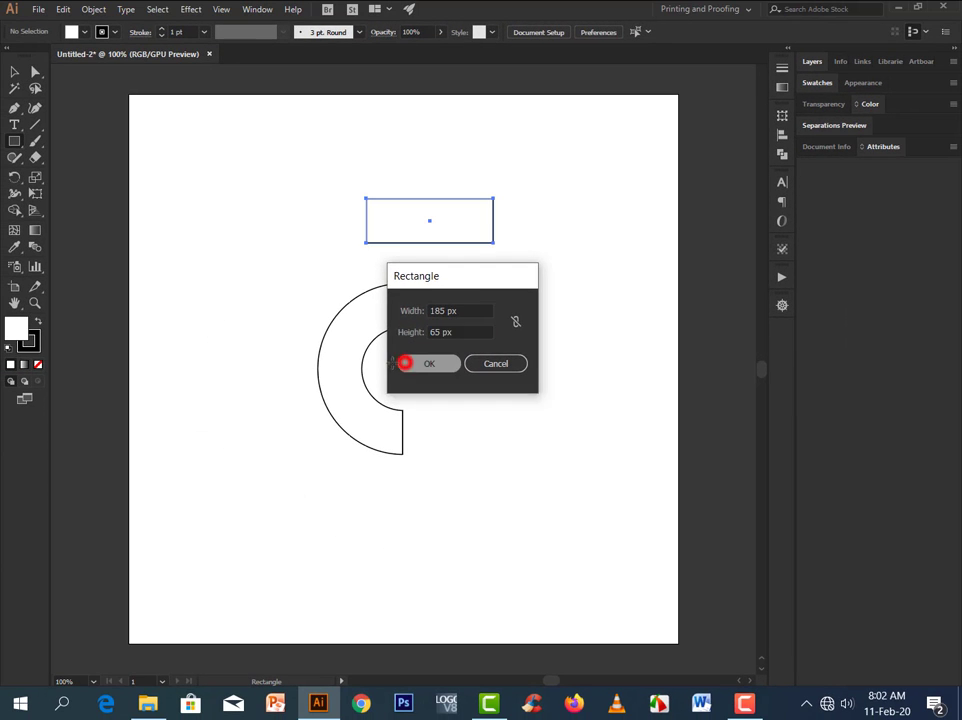
- Move the rectangle flush against the upper end of the half-ring, extending to the right, and deselect it
left_click_drag(403, 233, 440, 309)
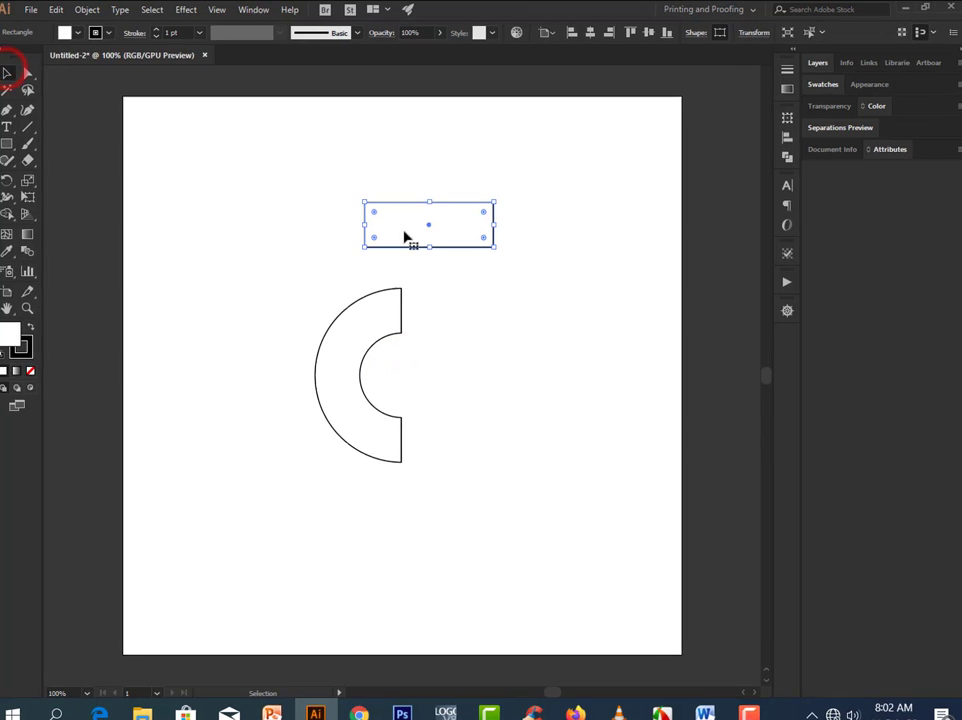
left_click_drag(404, 569, 408, 576)
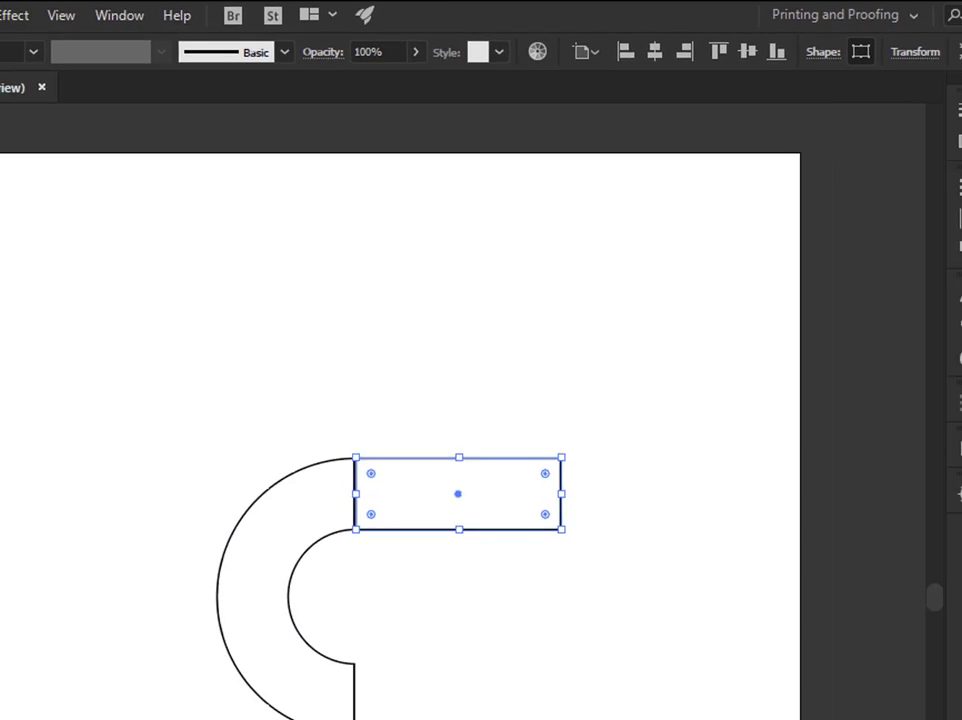
left_click(9, 381)
- Select the half-ring and the rectangle, unite them into one shape with Pathfinder, and deselect the result
left_click_drag(66, 419, 462, 719)
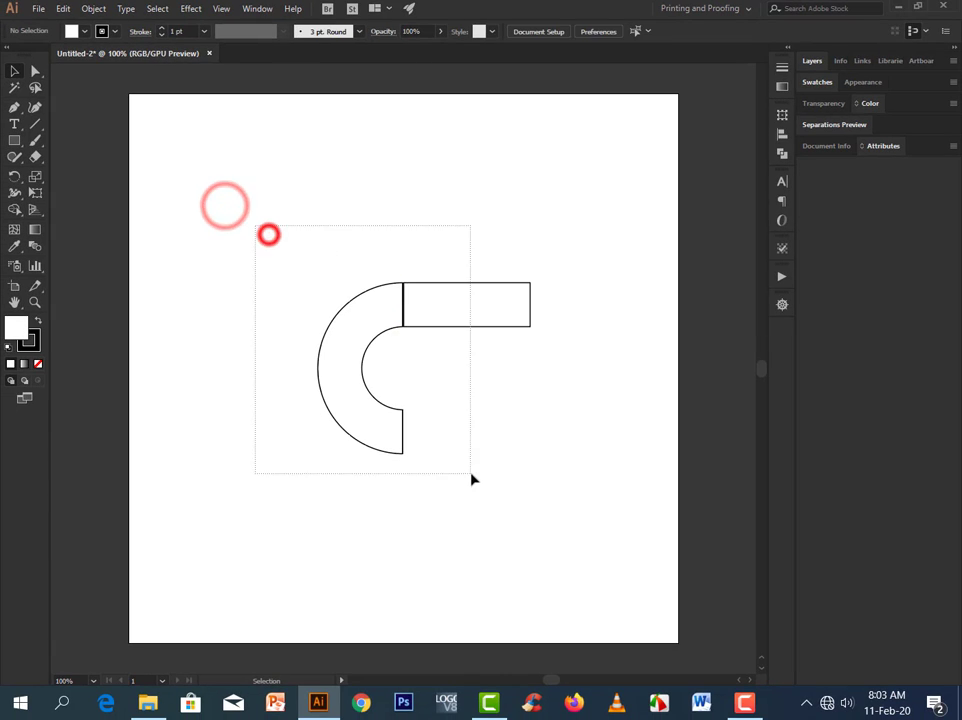
left_click_drag(471, 476, 472, 476)
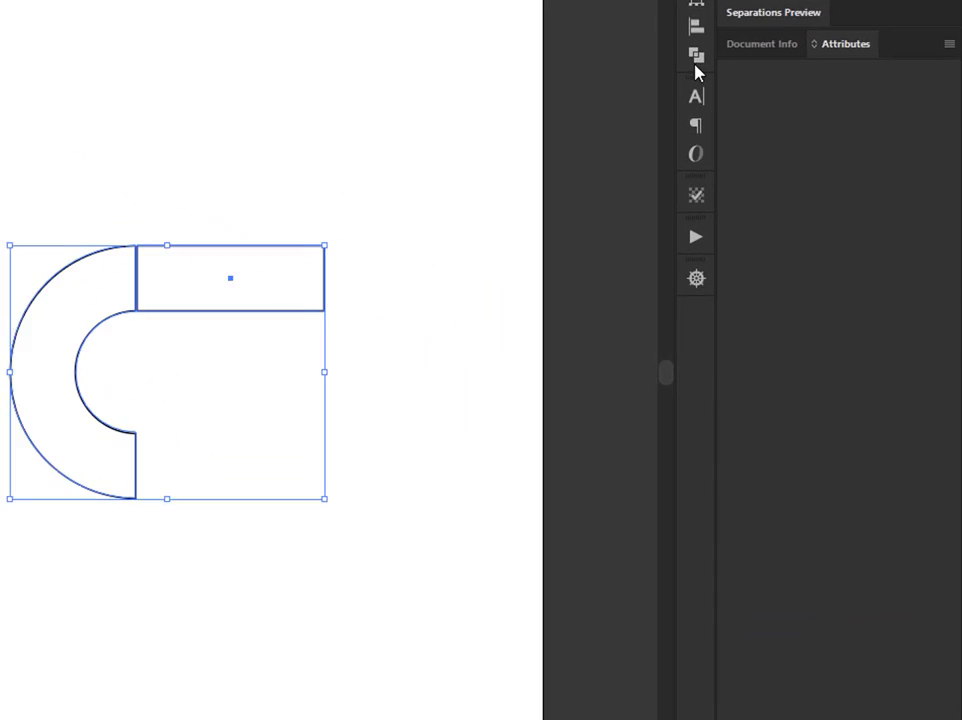
left_click(782, 153)
left_click(412, 10)
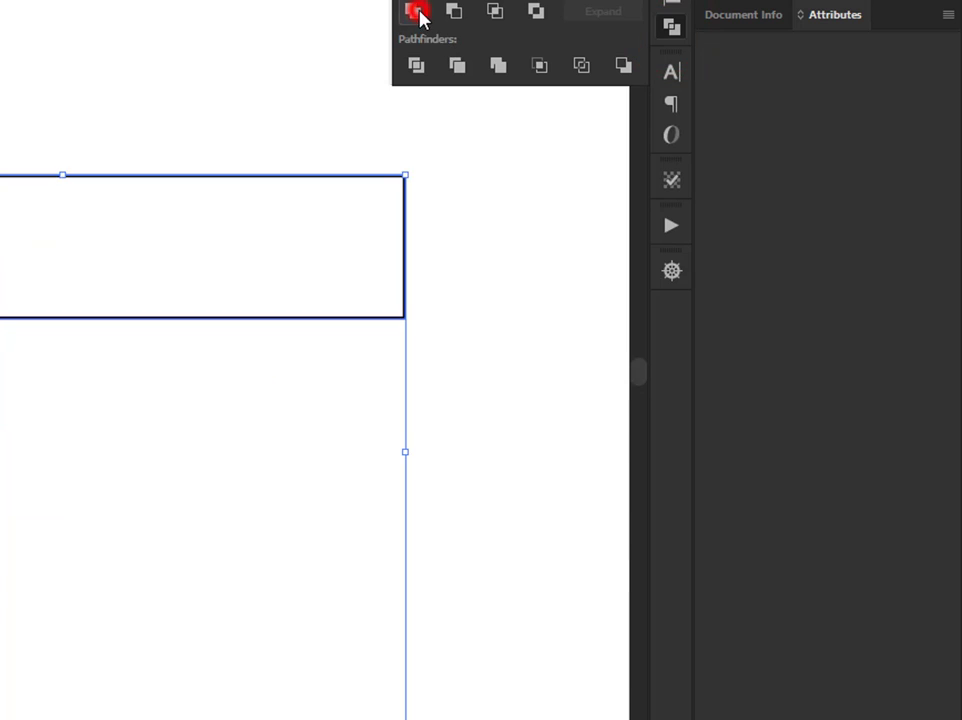
left_click(391, 167)
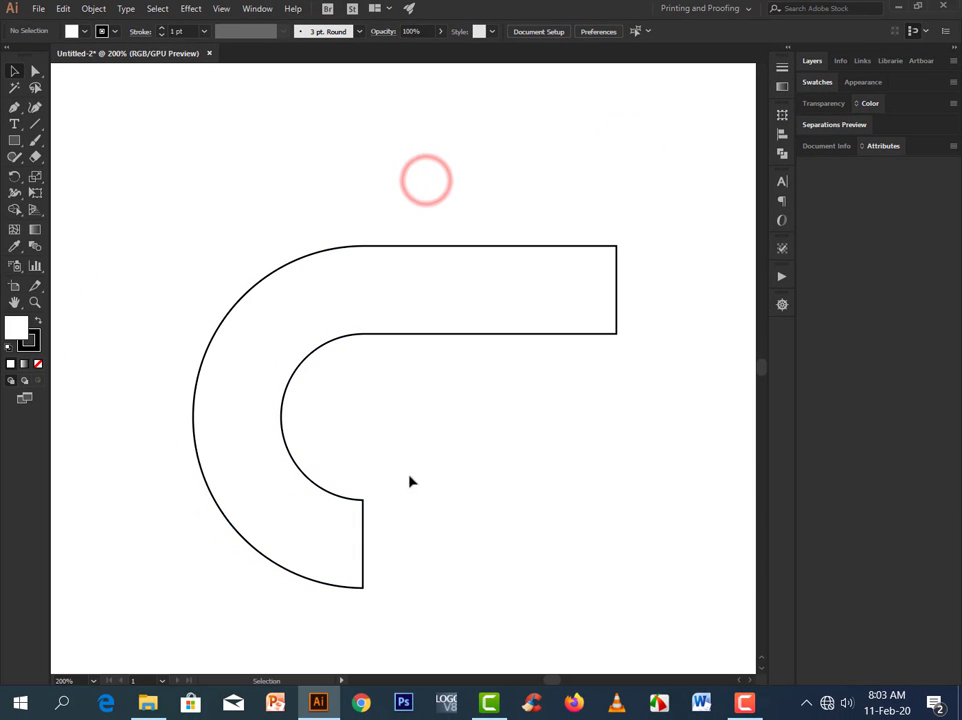
scroll(404, 484, "down", 1)
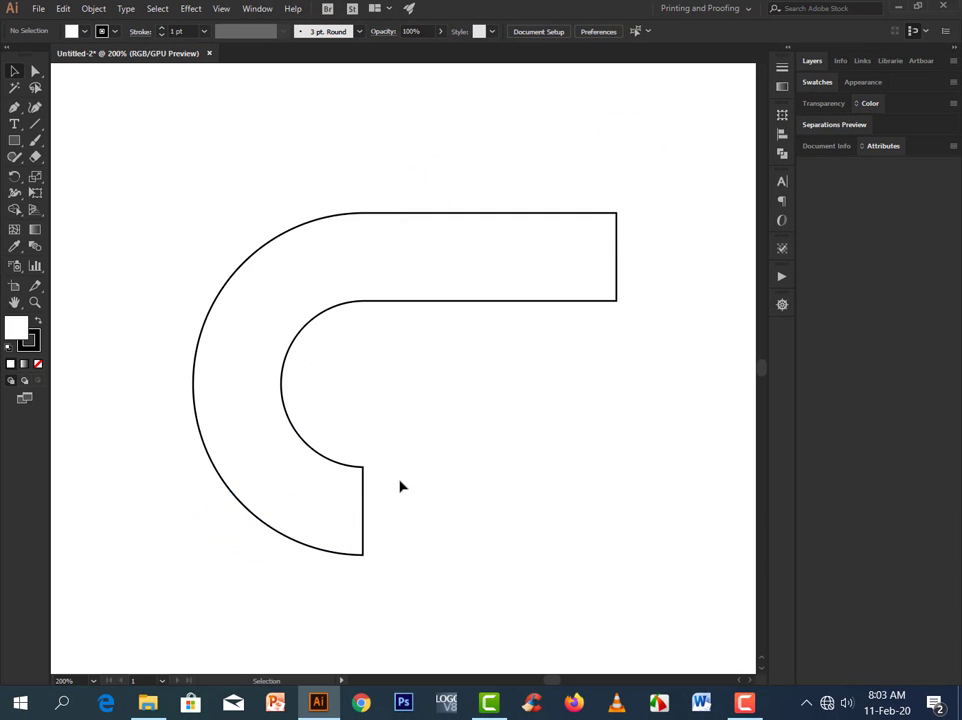
scroll(400, 486, "down", 2)
scroll(413, 495, "down", 2)
left_click(423, 501)
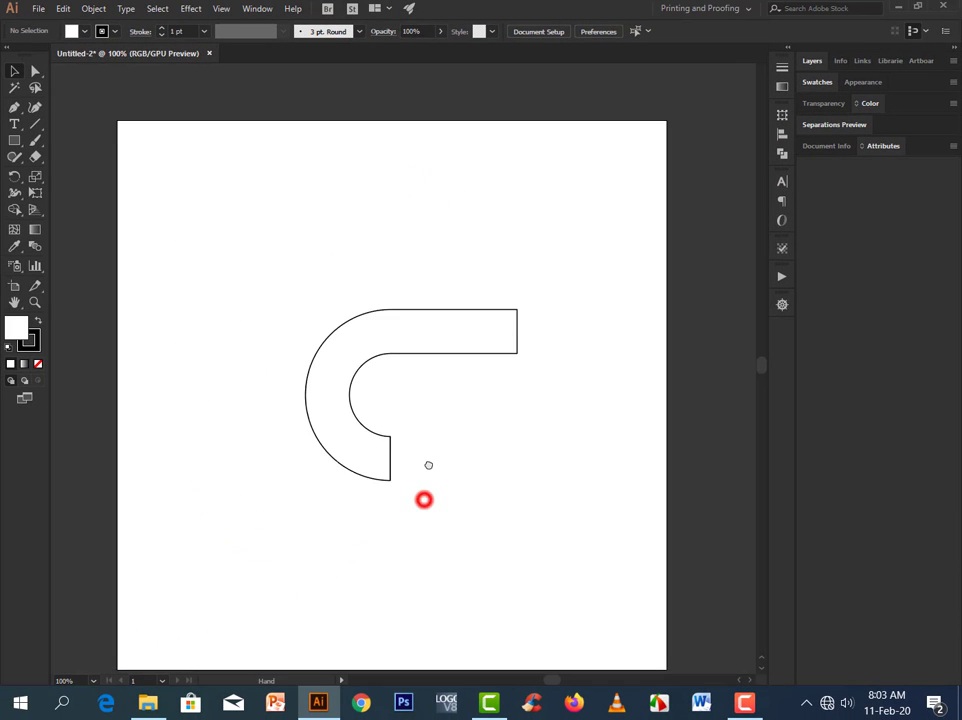
- Draw a circle 195 px wide and 195 px high with the Ellipse tool, starting from the half-ring's centre
right_click(13, 142)
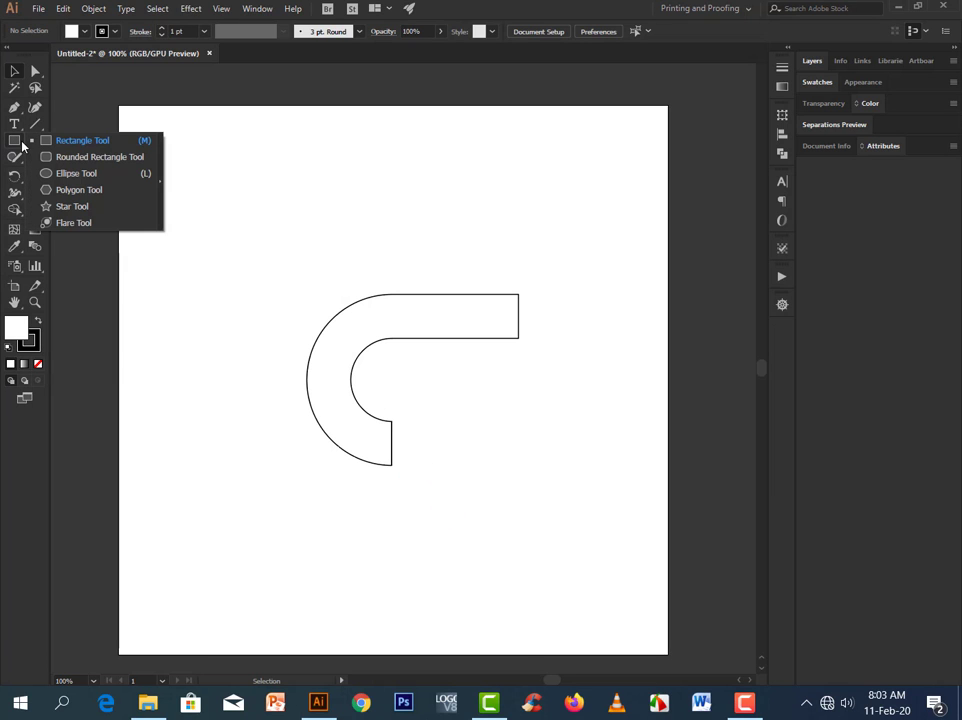
left_click(55, 174)
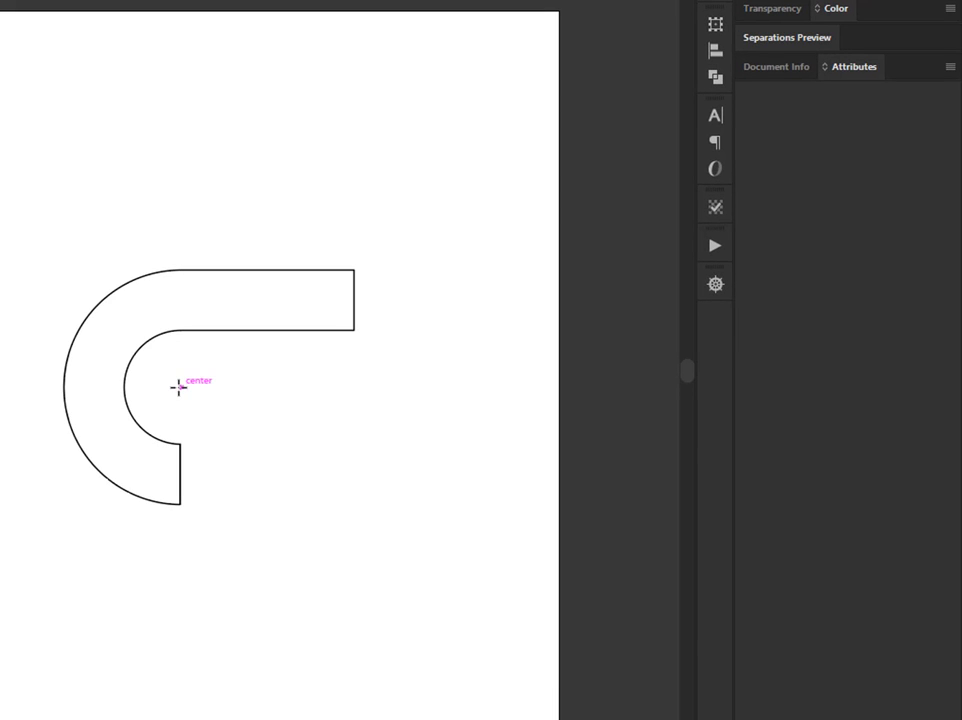
left_click(178, 387)
left_click_drag(273, 290, 148, 274)
type("195")
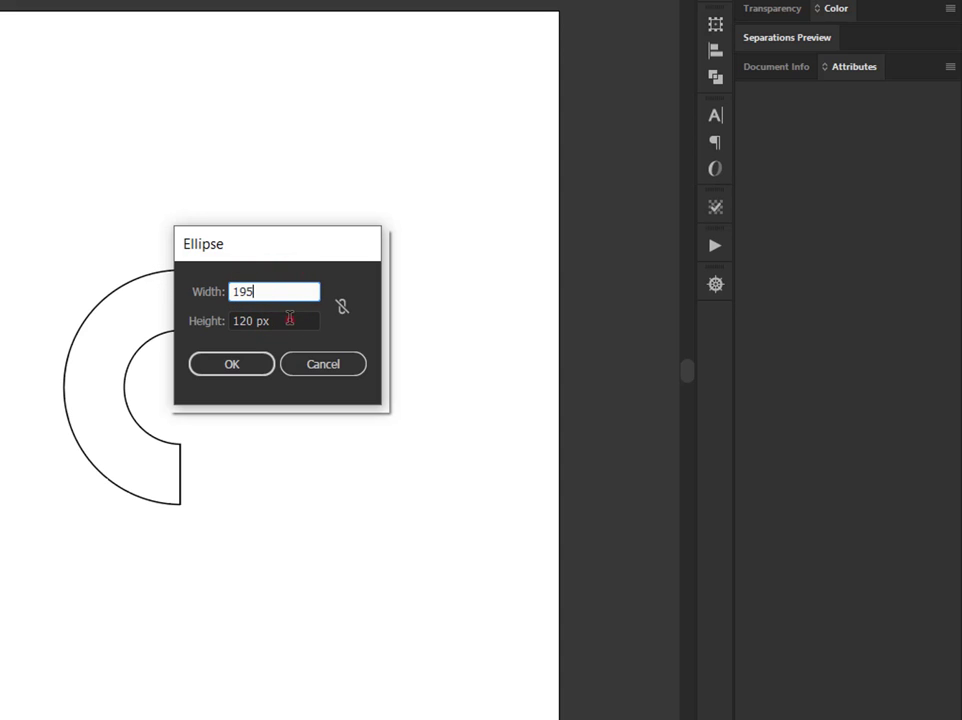
left_click_drag(289, 318, 80, 328)
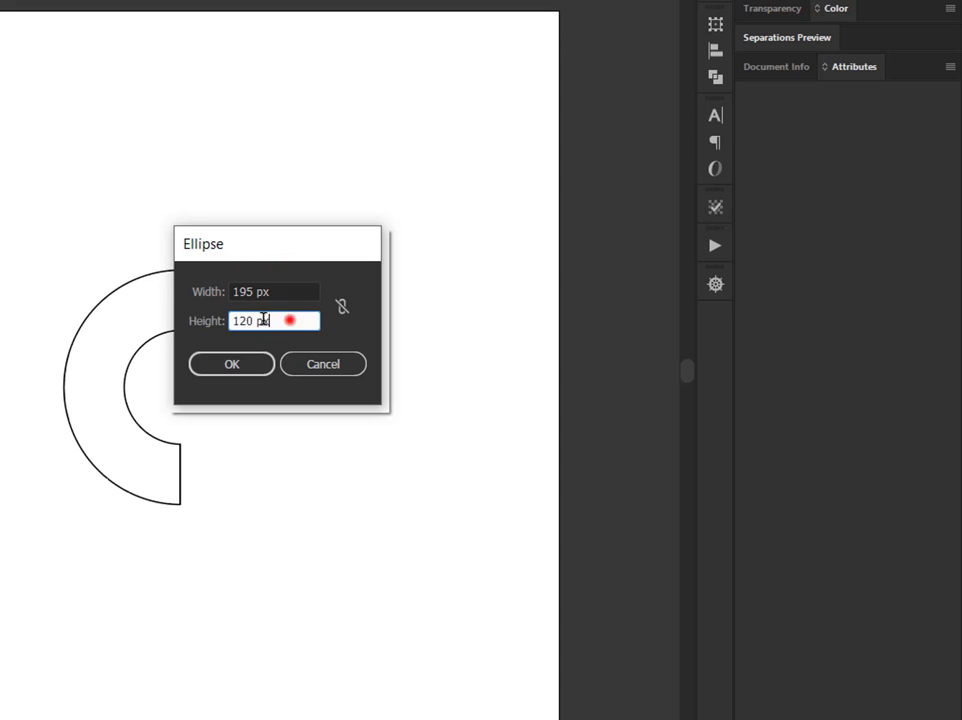
type("195")
left_click(208, 362)
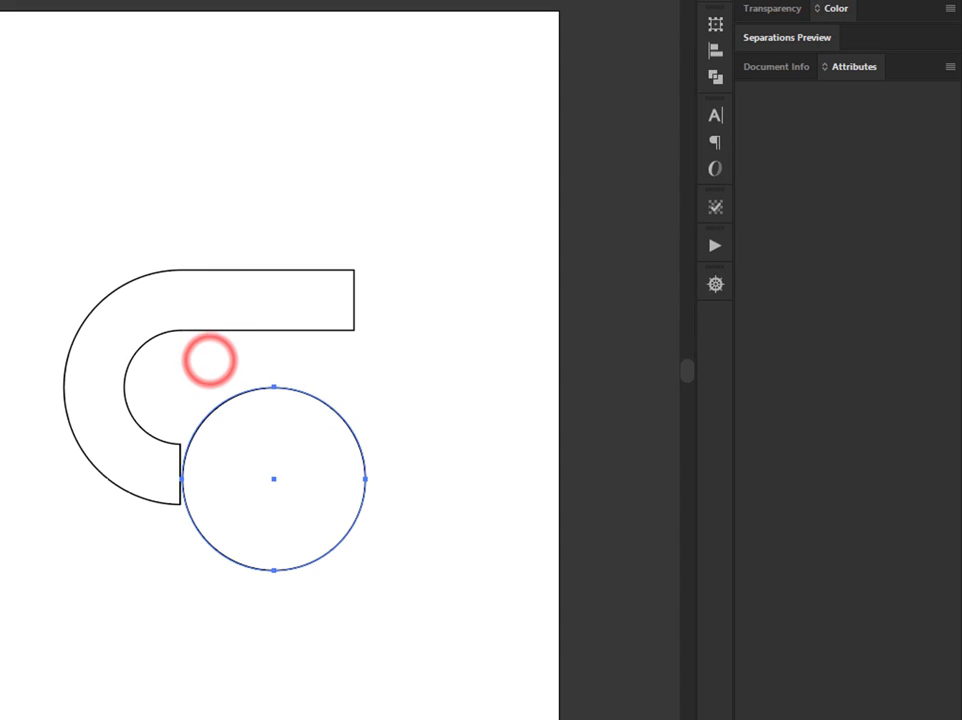
- Move the circle over the half-ring so its lowest point meets the half-ring's lower end, and set its fill to None
key("v")
left_click_drag(260, 454, 165, 394)
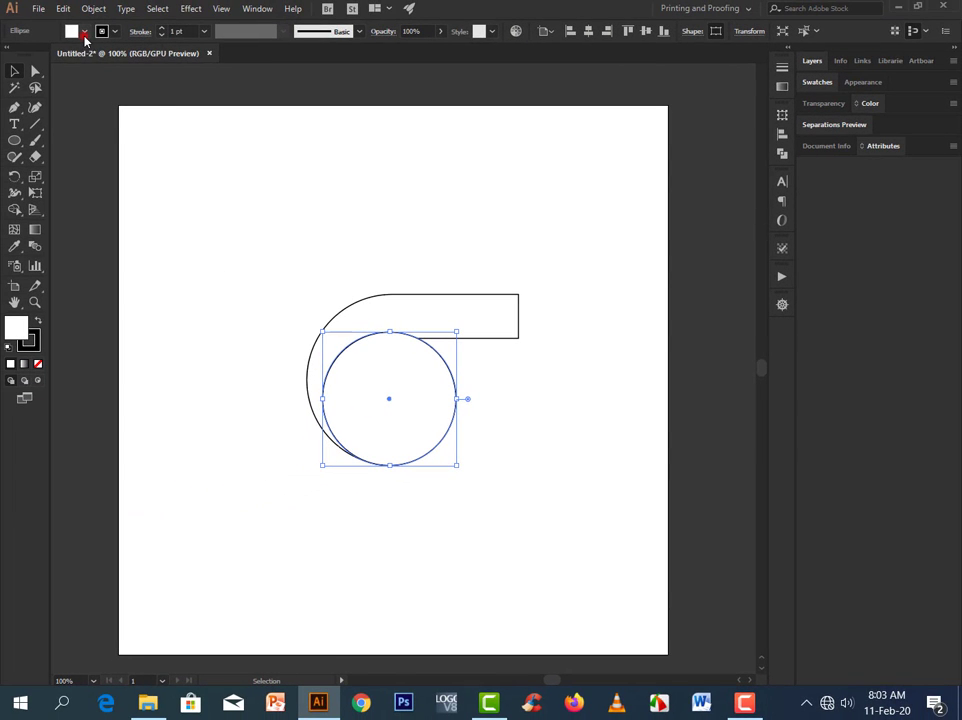
left_click(84, 32)
left_click(10, 55)
left_click(180, 208)
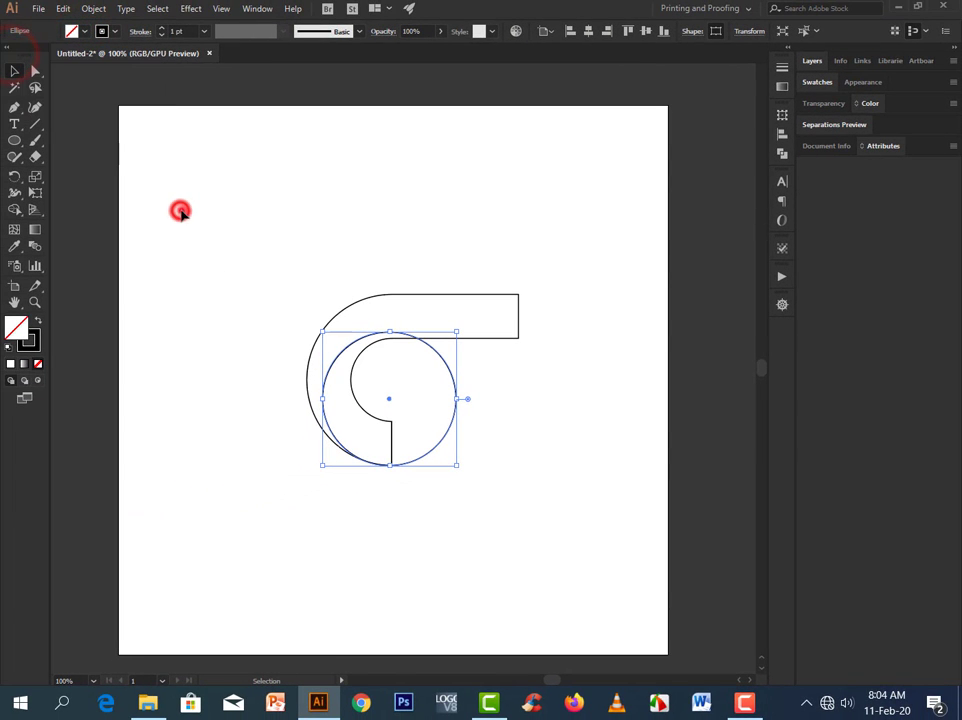
- Select the circle and the hook shape, split them with Pathfinder Divide, and deselect the result
mouse_move(220, 277)
left_mouse_down()
mouse_move(442, 563)
mouse_move(500, 585)
left_mouse_up()
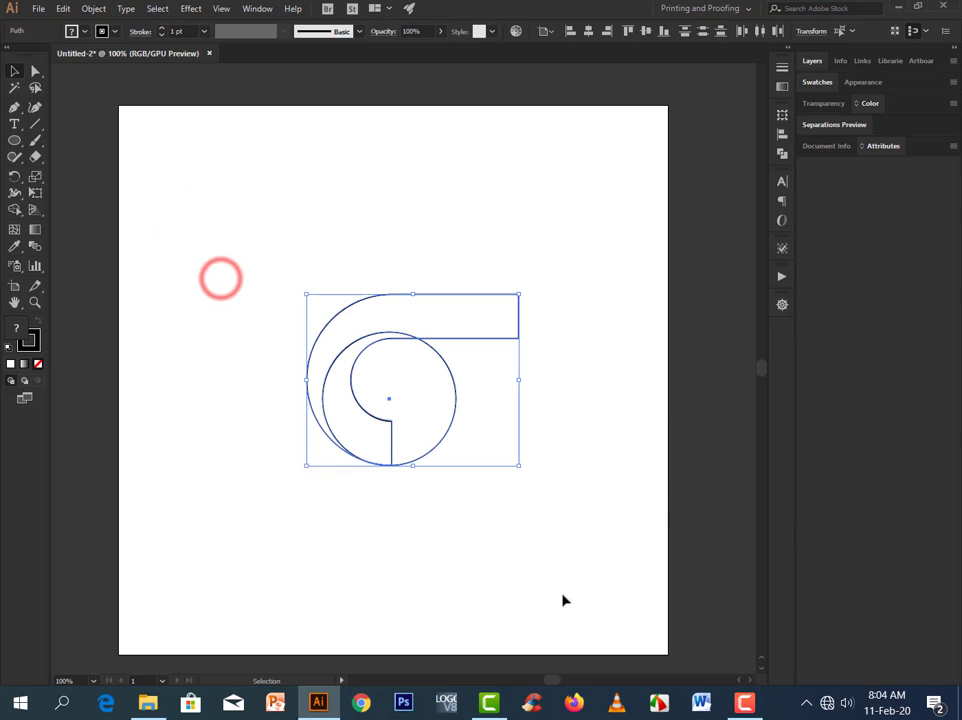
left_click(782, 154)
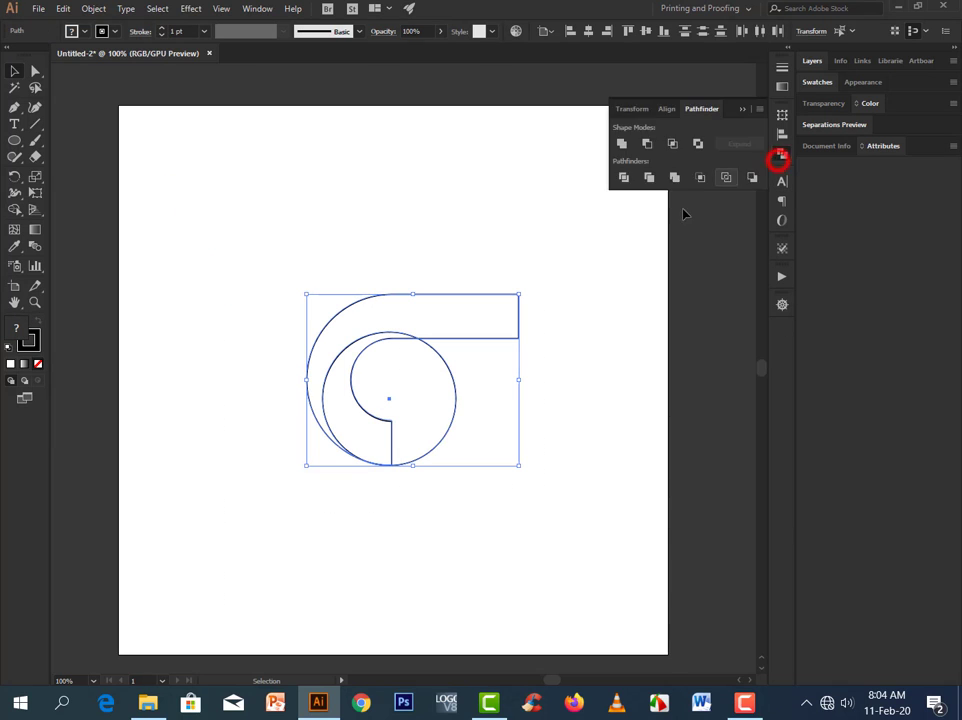
left_click(625, 179)
left_click(601, 470)
- Ungroup the divided shapes and delete the leftover circle piece outside the hook shape
left_click_drag(270, 304, 433, 432)
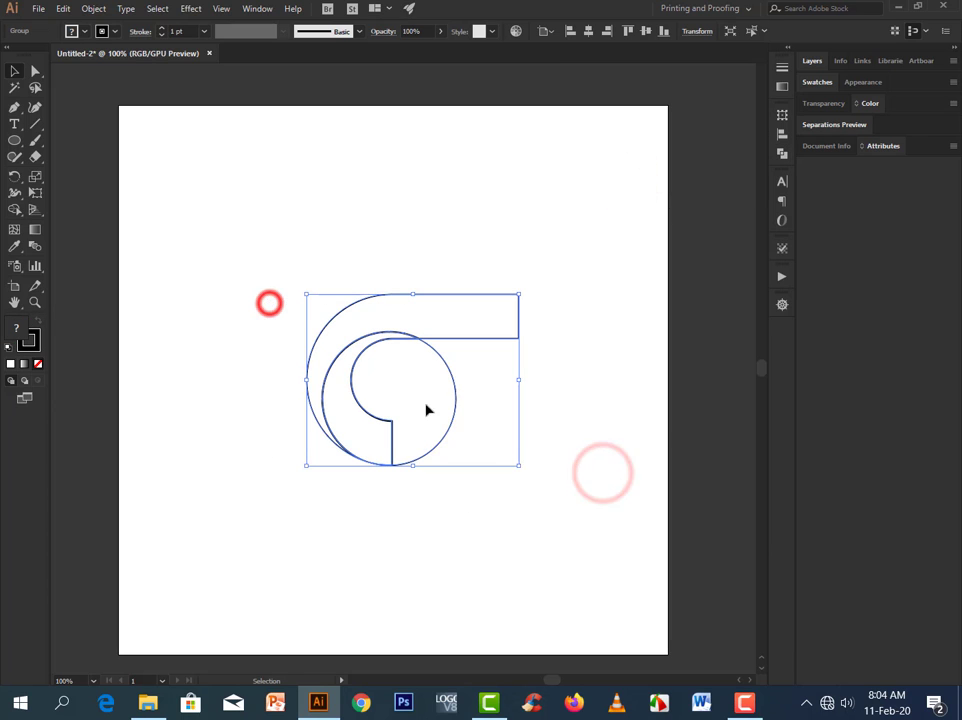
right_click(428, 371)
left_click(496, 491)
left_click(375, 490)
left_click(447, 437)
key("Delete")
left_click(455, 447)
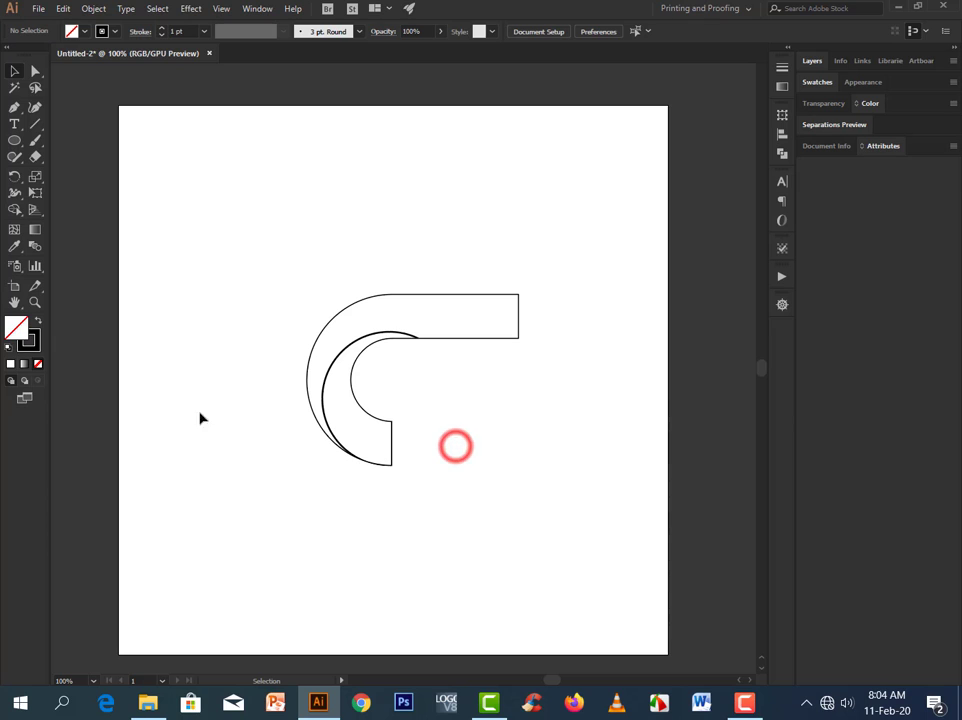
- Fill the inner crescent with a linear gradient and set its first colour stop to RGB green 3EBF00
left_click(390, 455)
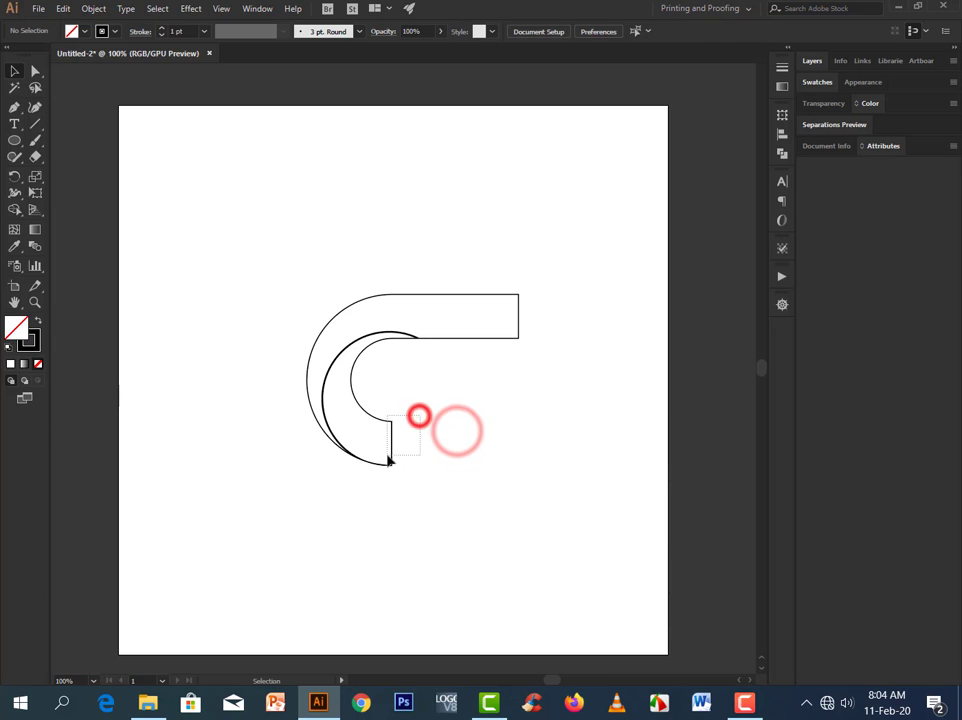
left_click(25, 364)
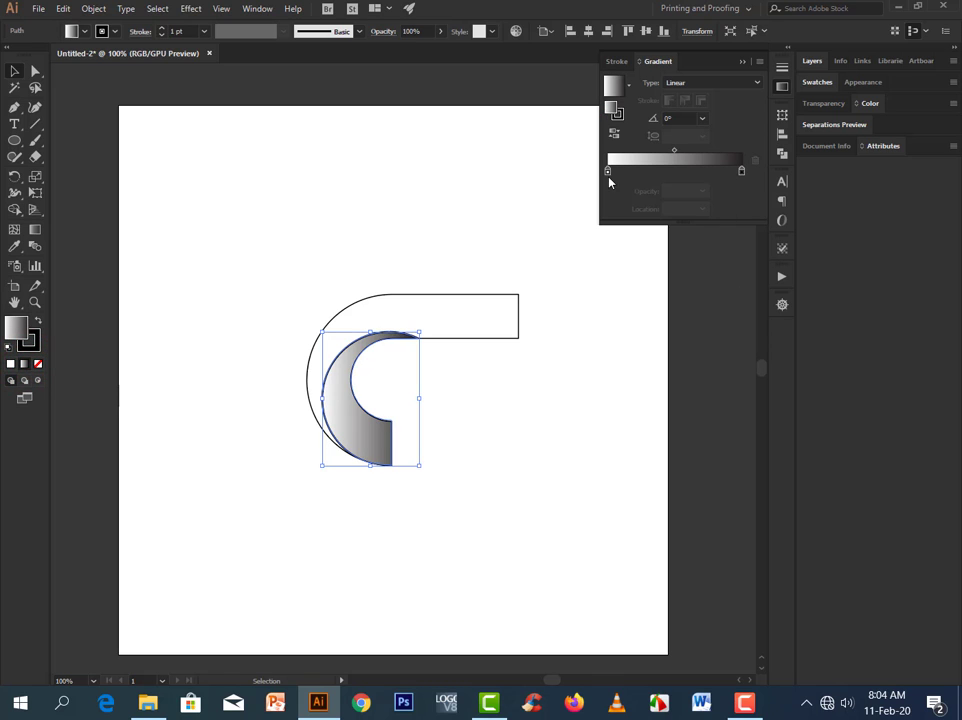
left_click_drag(610, 173, 612, 174)
double_click(611, 172)
left_click(611, 172)
left_click(611, 172)
double_click(609, 172)
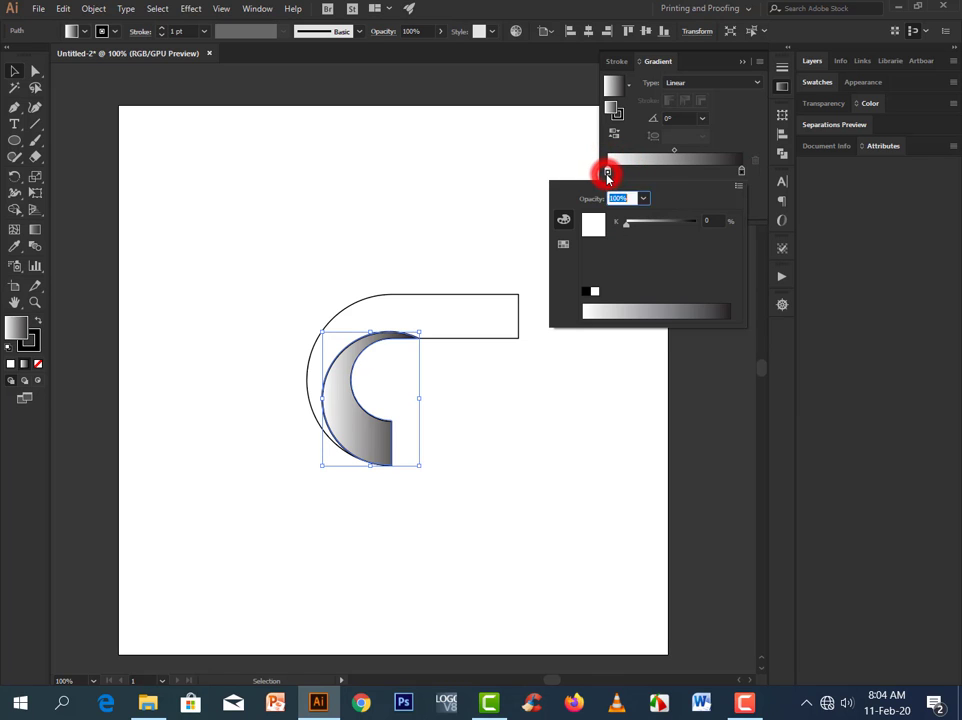
left_click(738, 186)
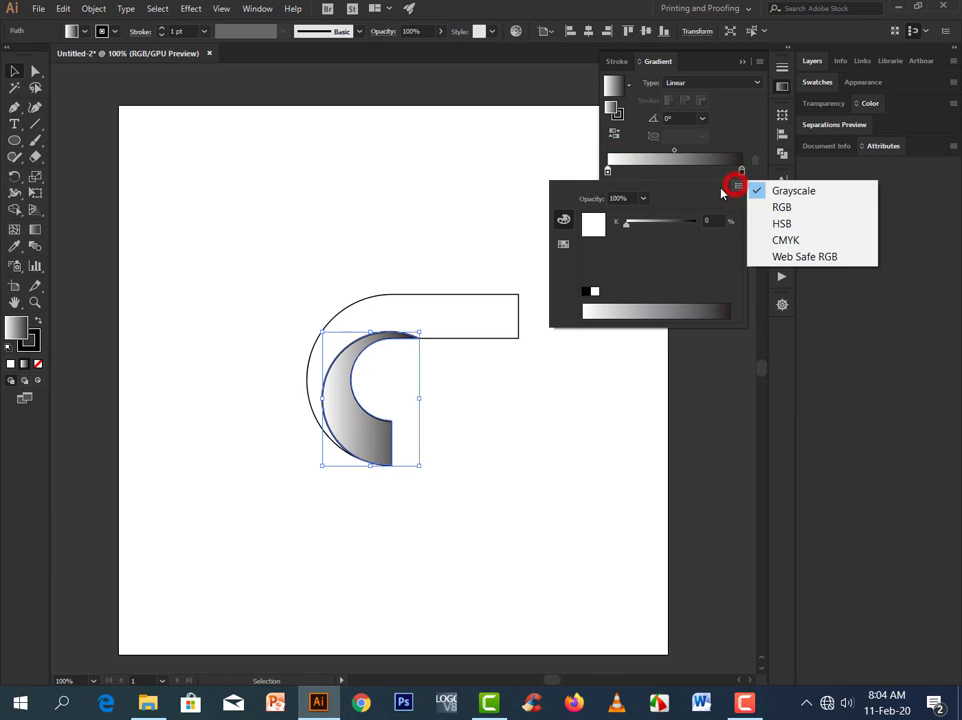
left_click(783, 208)
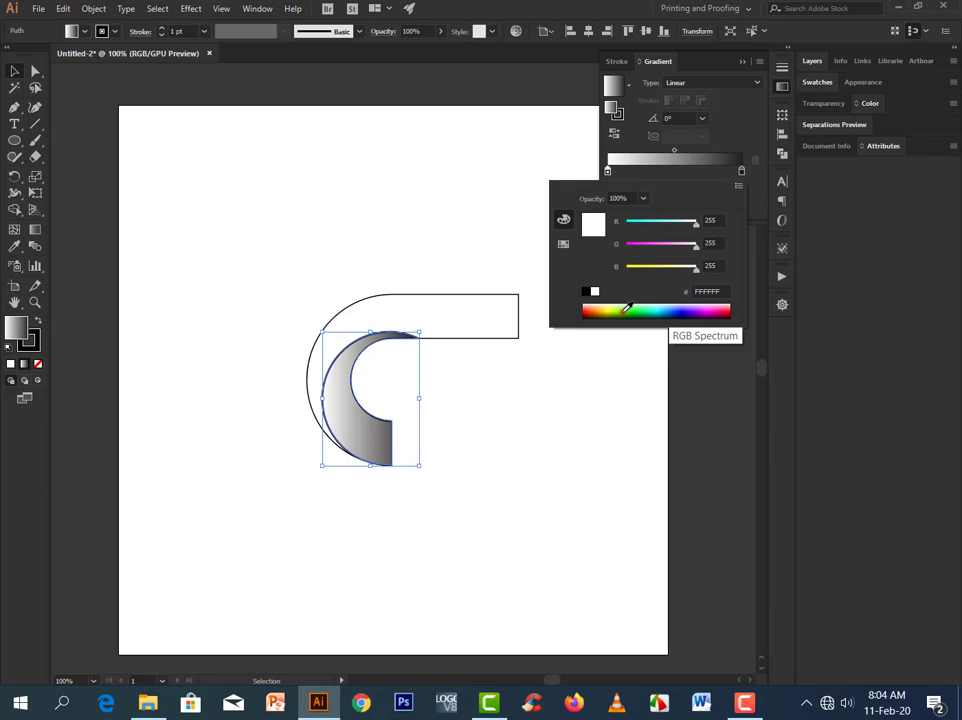
left_click(625, 310)
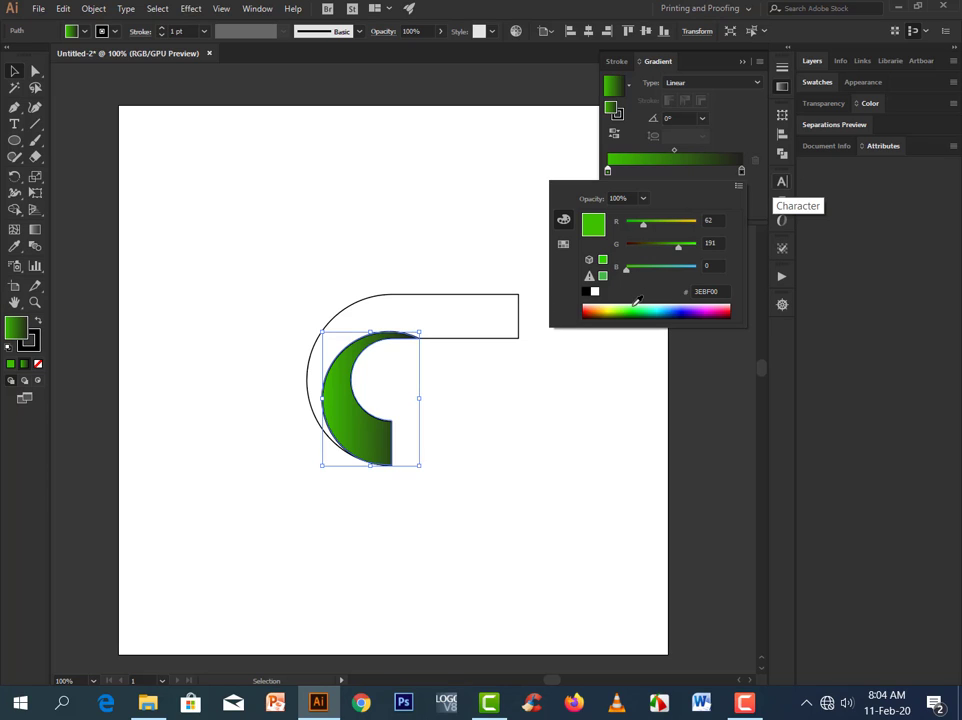
- Set the gradient's end colour stop to a dark green with a hue of about 121°, and deselect the crescent
double_click(741, 172)
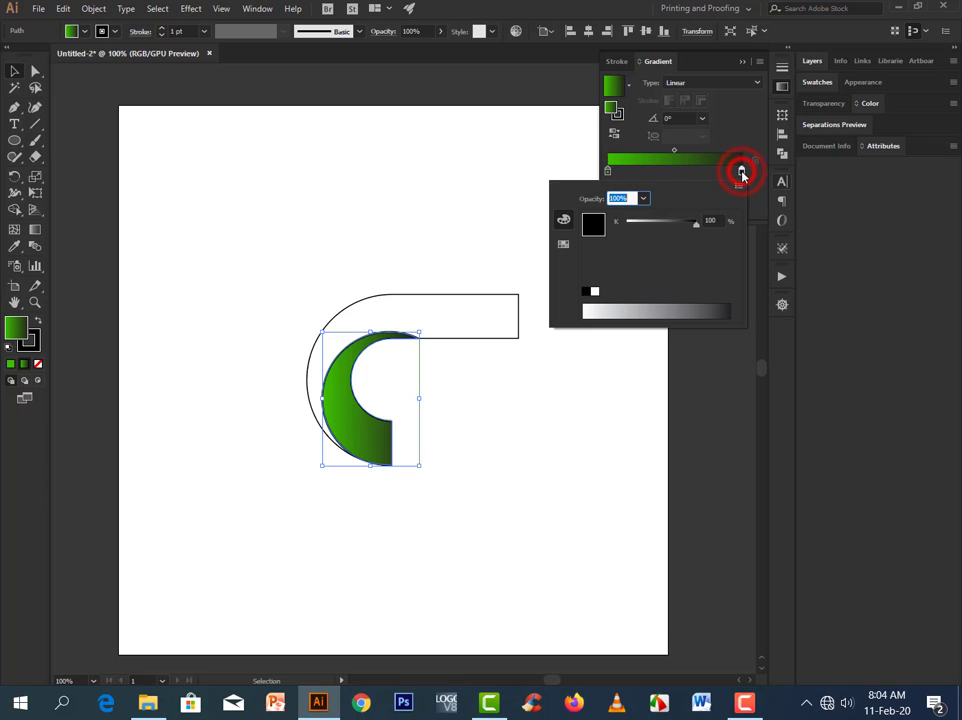
double_click(17, 328)
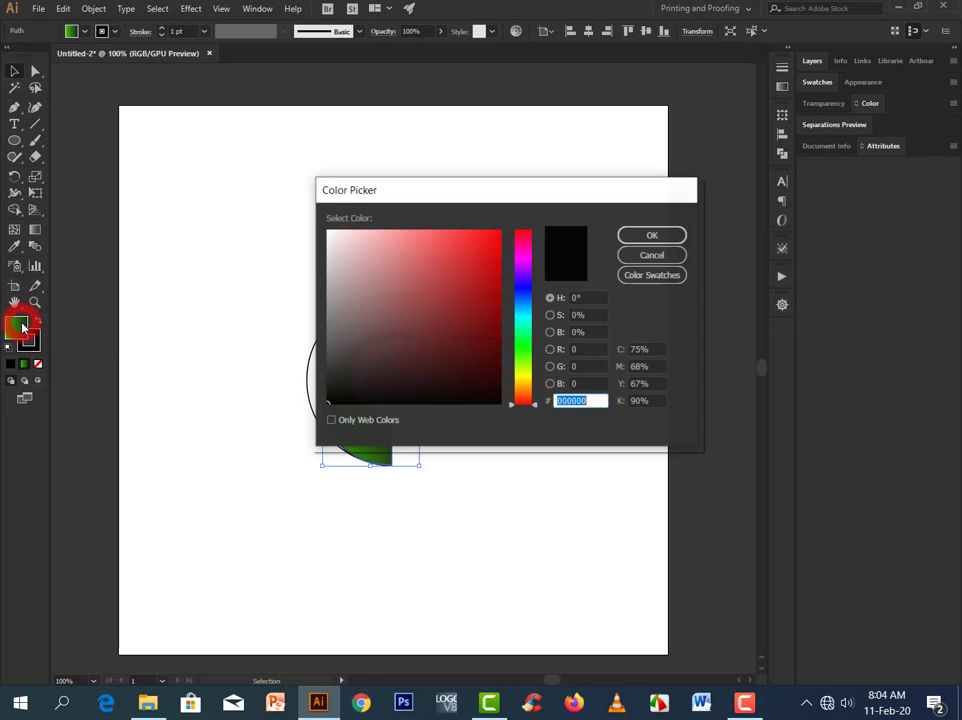
left_click(523, 349)
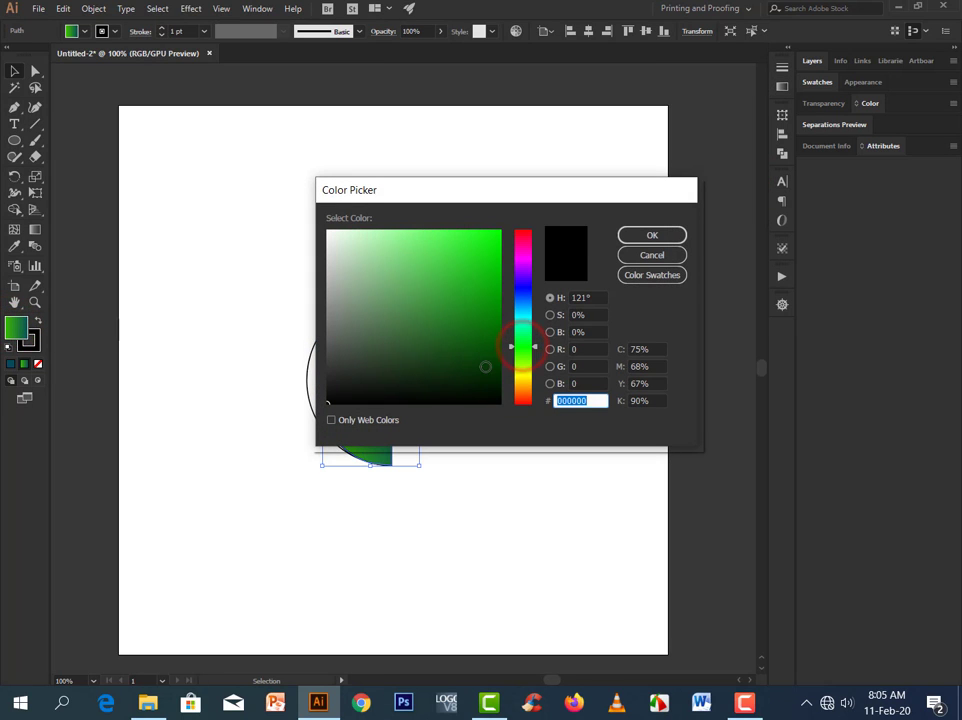
left_click(492, 367)
left_click(643, 240)
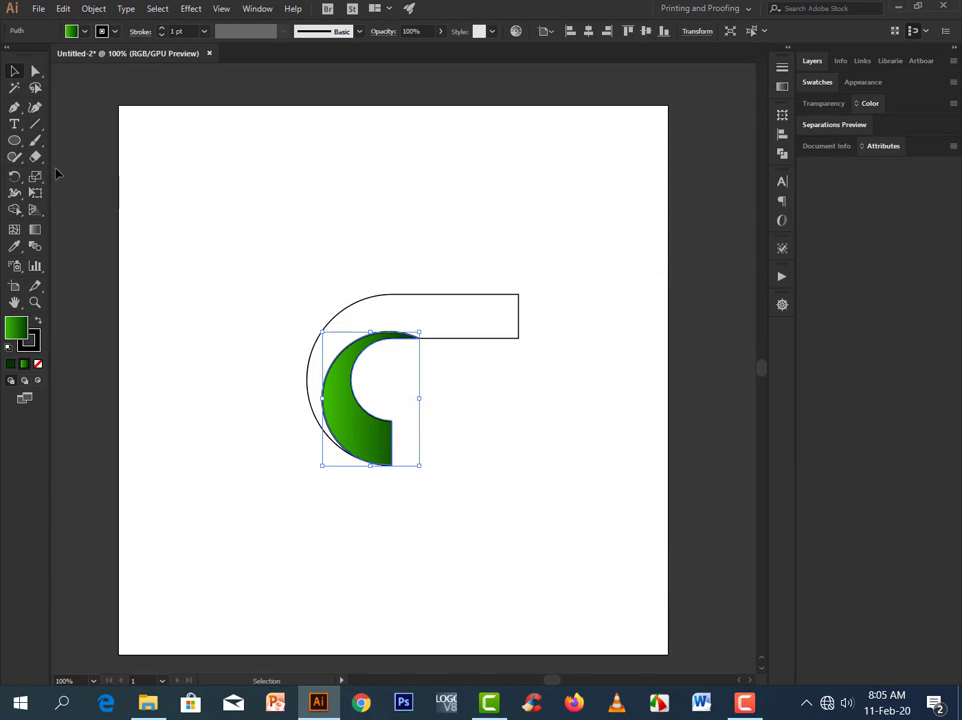
left_click(90, 212)
- Fill the outer hook shape with the same green gradient at a 90° angle, and deselect it
left_click_drag(307, 234, 423, 307)
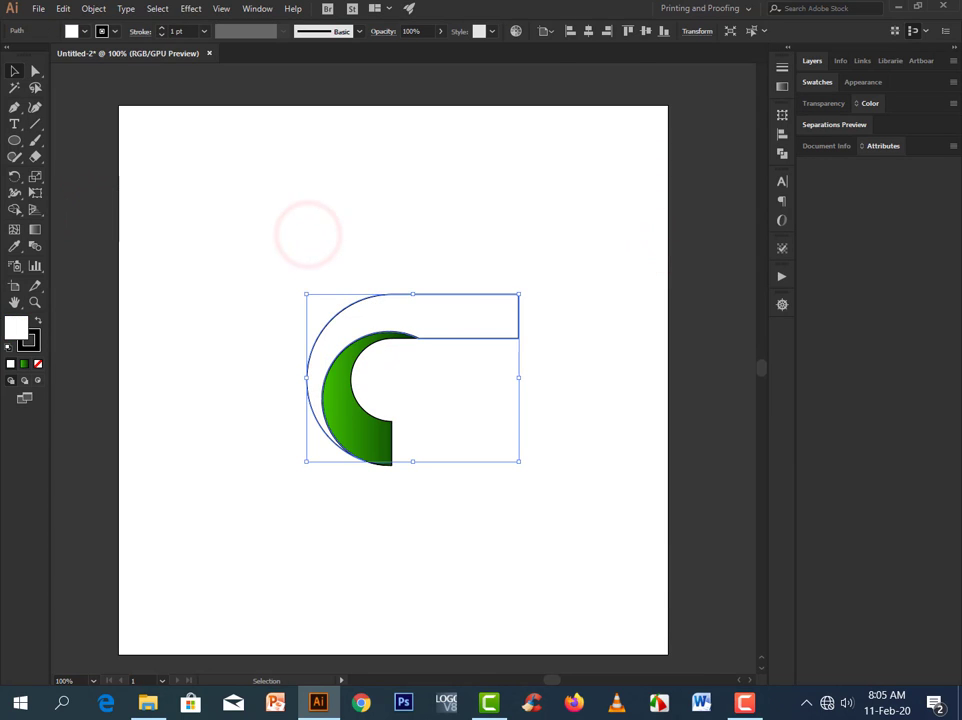
left_click(24, 365)
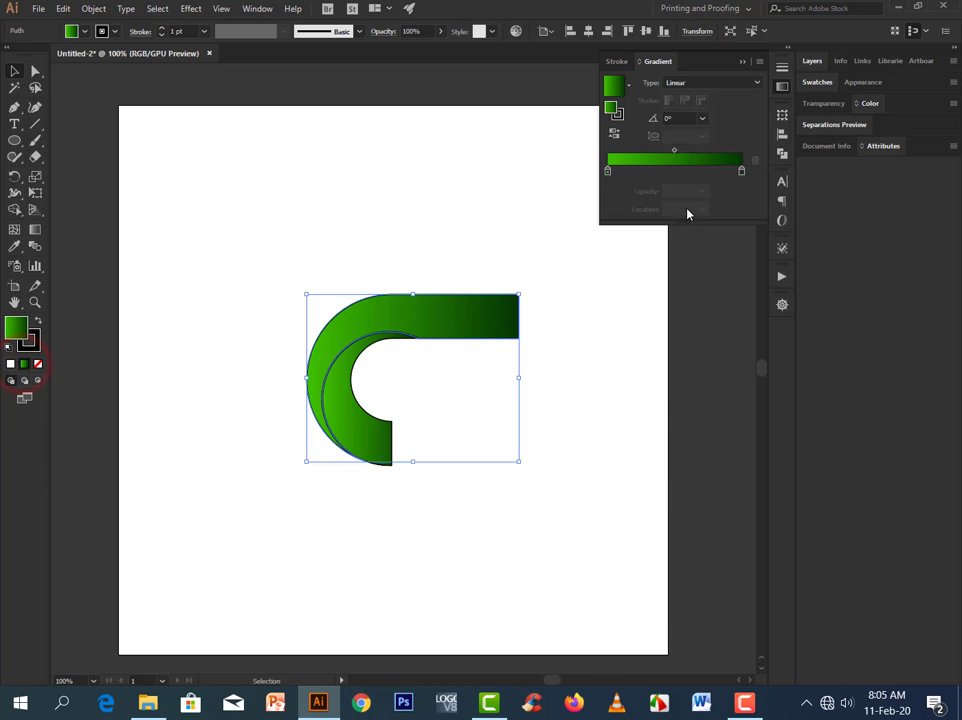
left_click(702, 118)
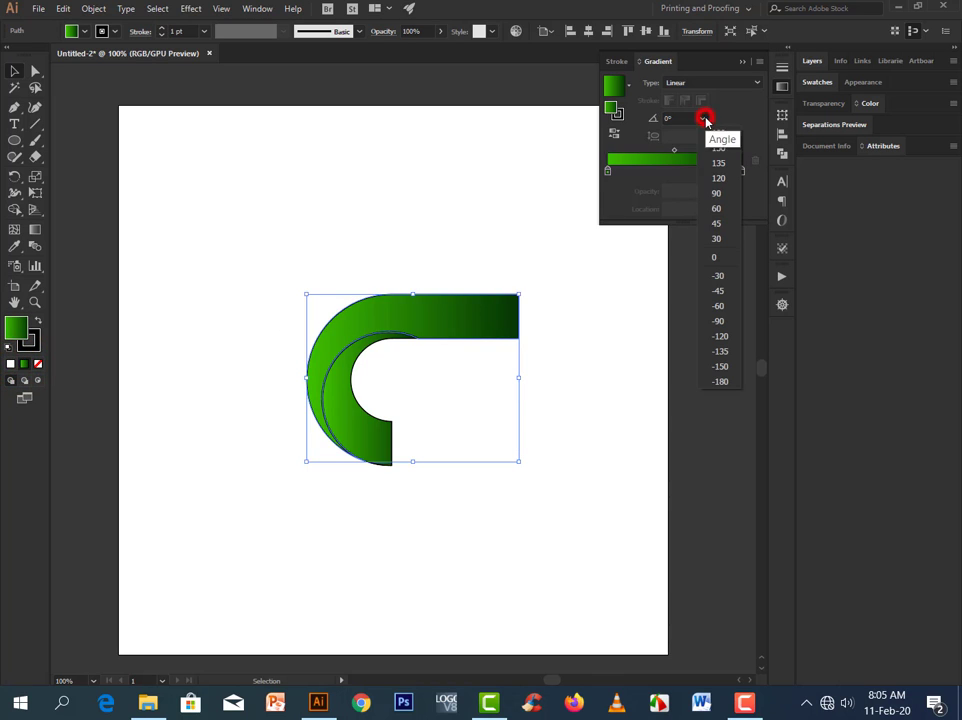
left_click(722, 195)
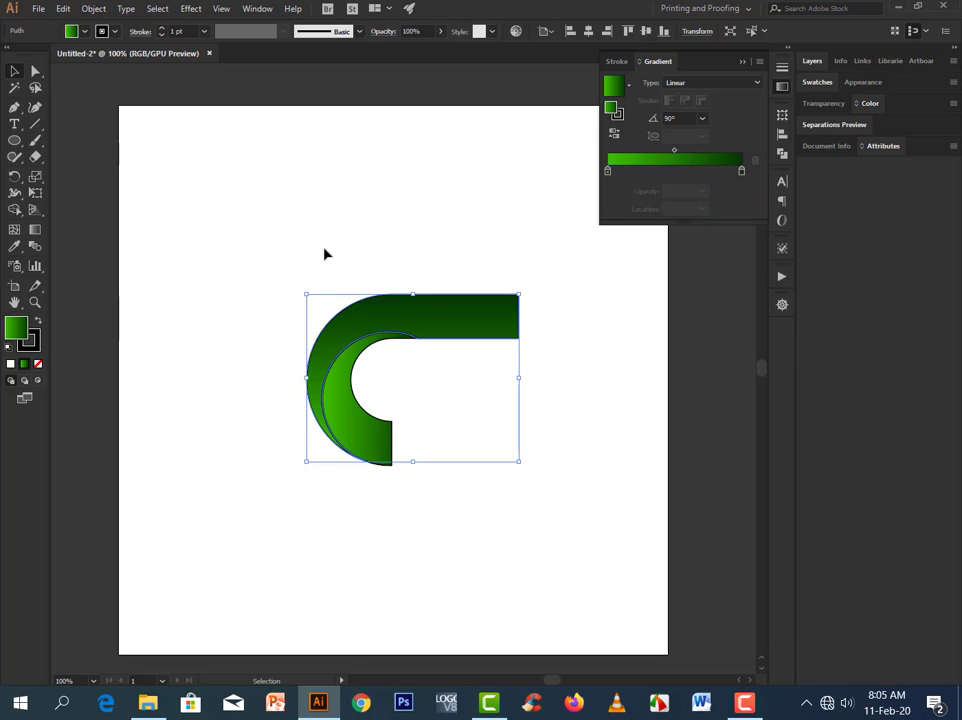
left_click(302, 216)
- Select the outer hook shape and the inner crescent and group them
left_click_drag(259, 225, 335, 330)
right_click(331, 318)
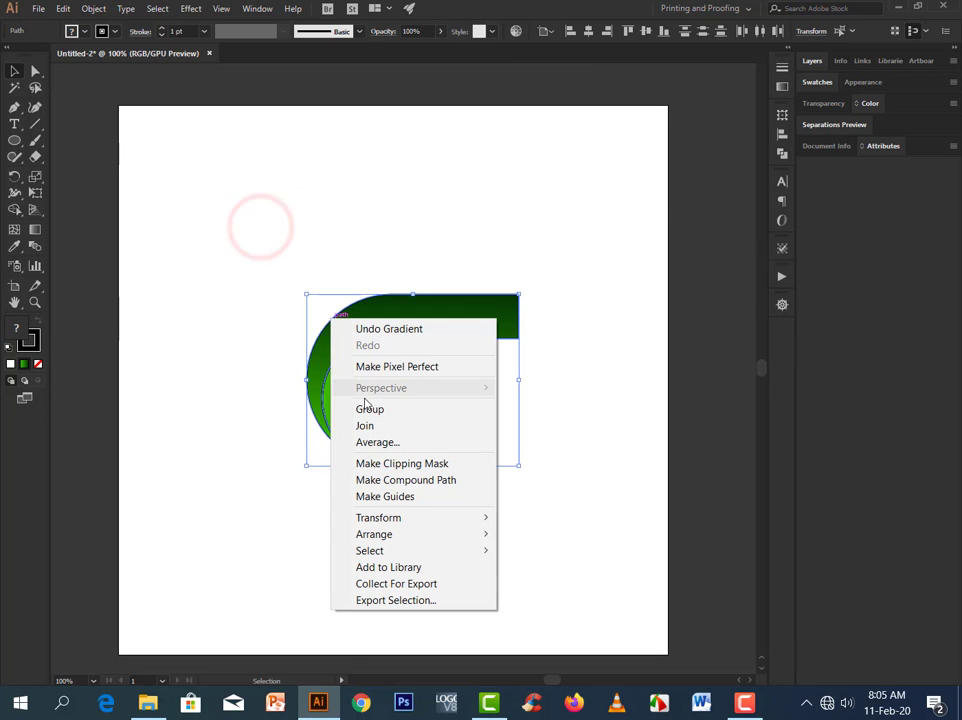
left_click(380, 409)
- Draw a square 120 px wide and 120 px high below the horizontal bar and set its fill to None
left_click_drag(12, 141, 60, 141)
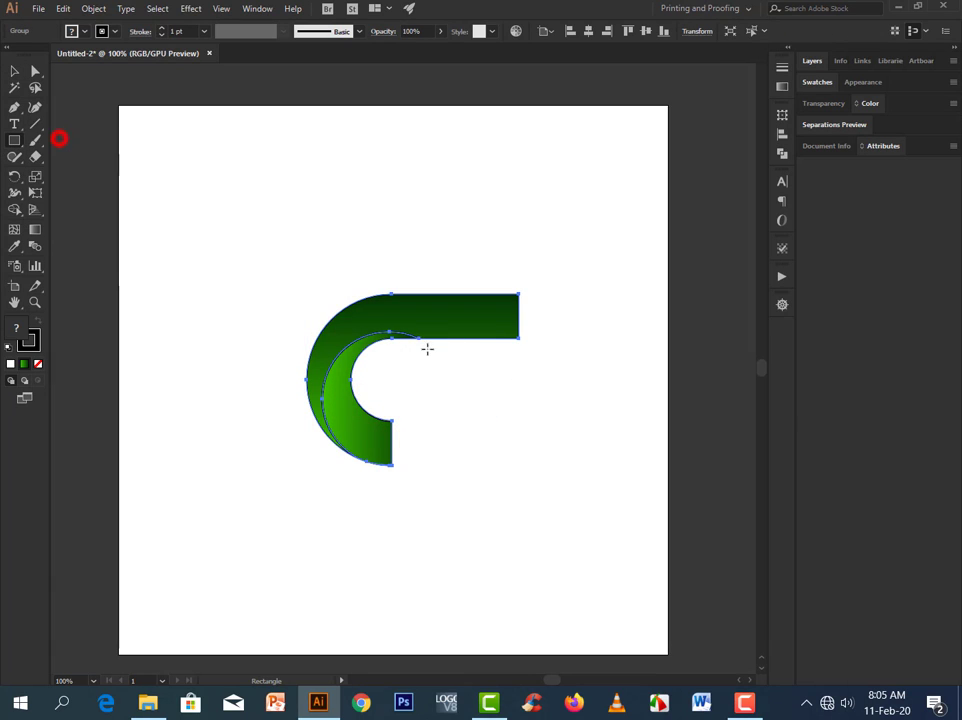
left_click(477, 380)
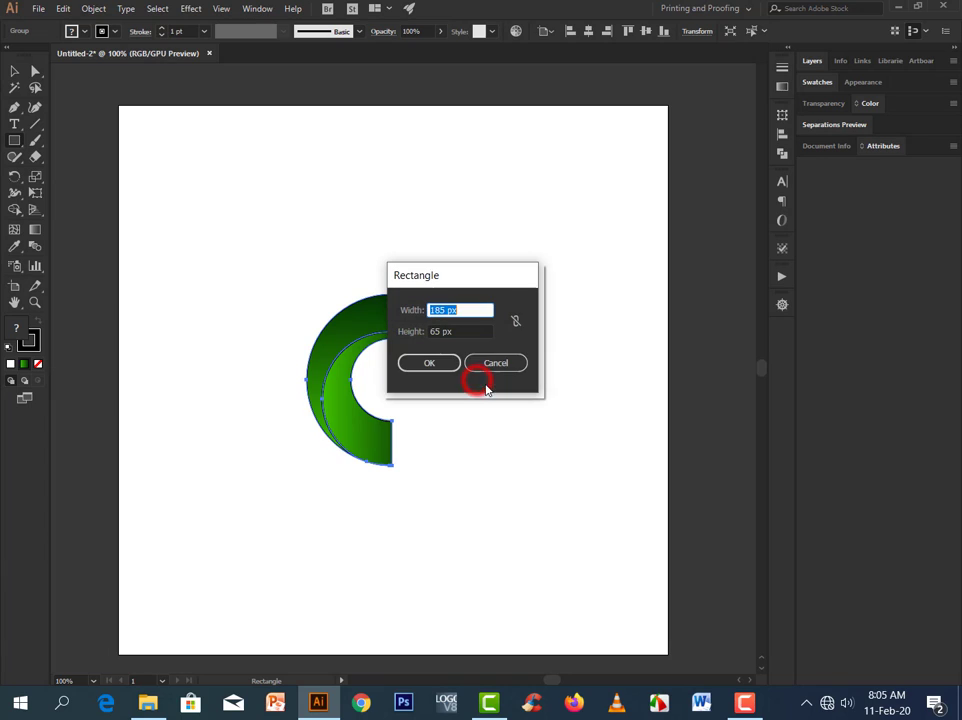
double_click(458, 331)
type("120")
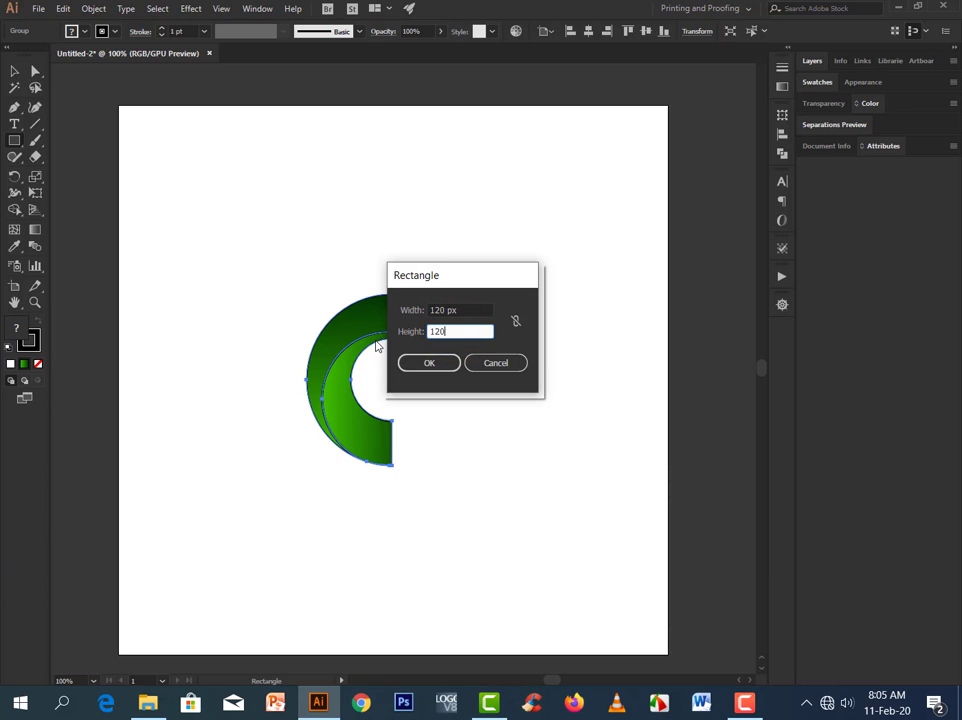
left_click(430, 364)
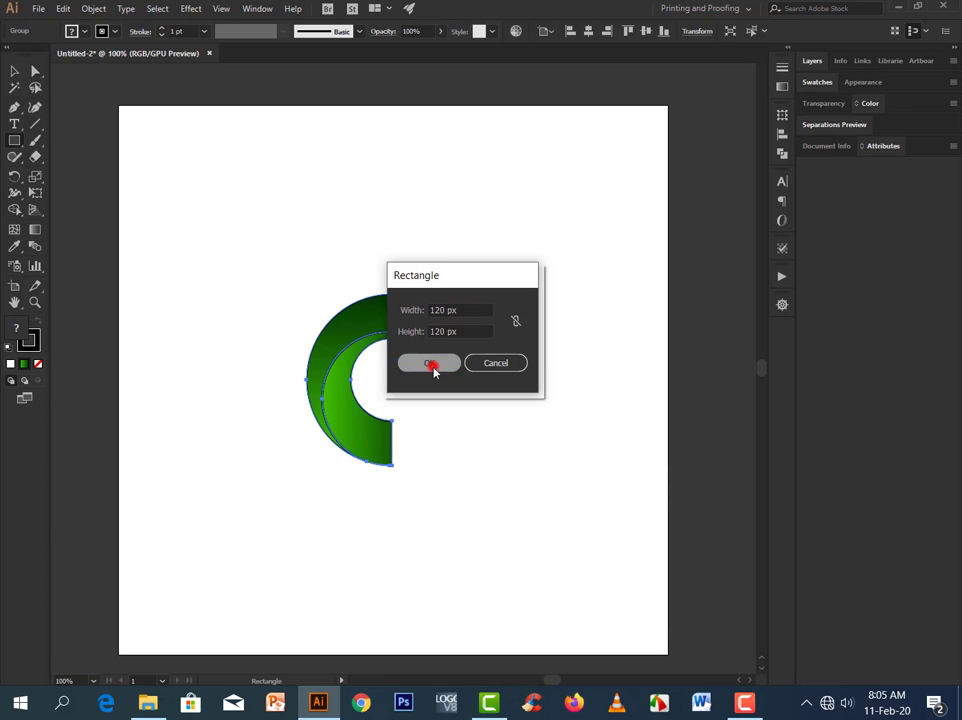
left_click(84, 31)
left_click(9, 54)
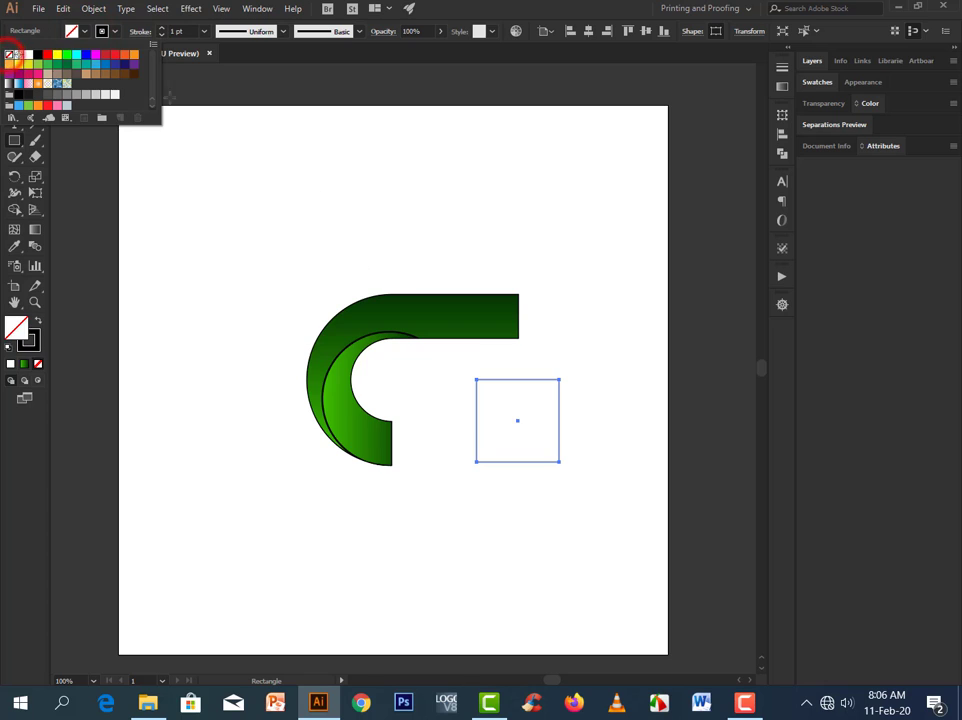
left_click(176, 38)
- Move the square flush against the bar's lower edge with its right side aligned to the bar's right end, and deselect it
left_click(12, 71)
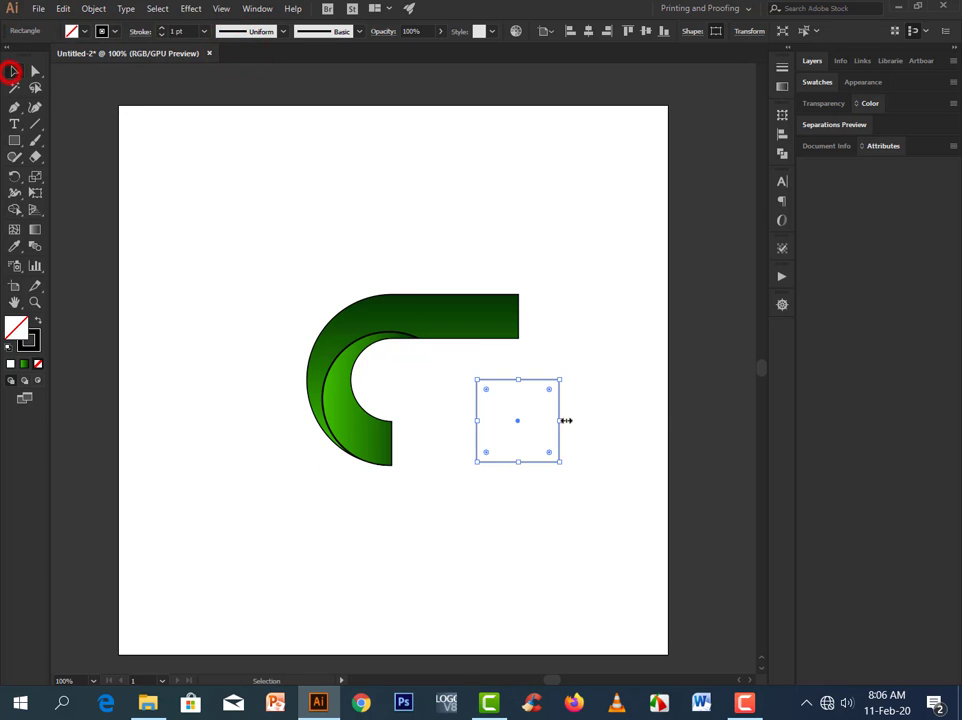
left_click_drag(507, 382, 466, 340)
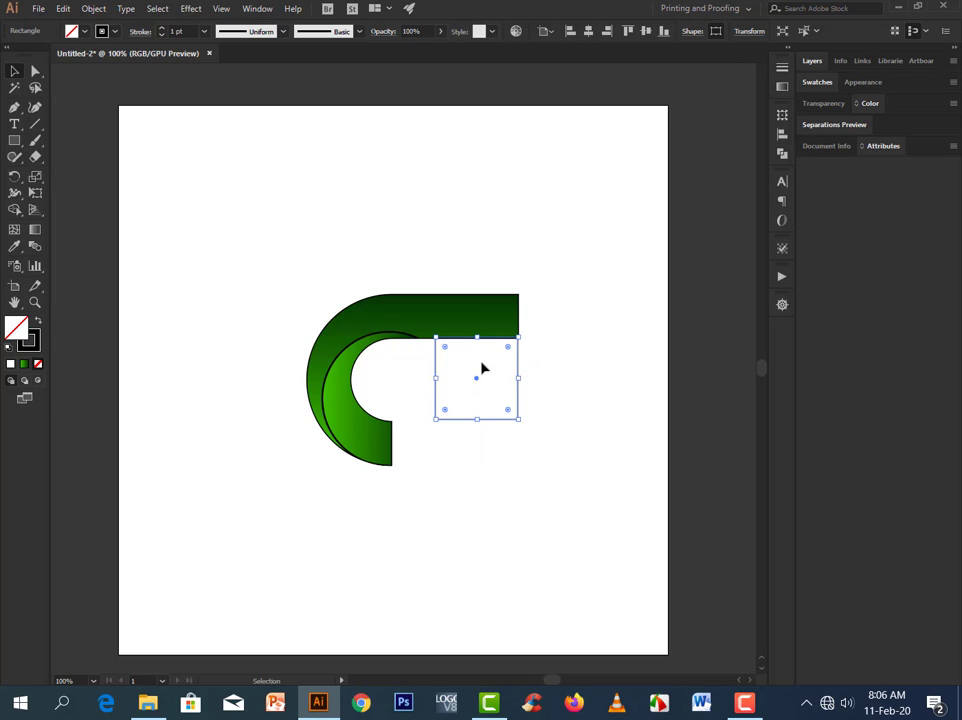
left_click_drag(476, 383, 490, 389)
scroll(474, 381, "up", 3)
key("Down")
key("Right")
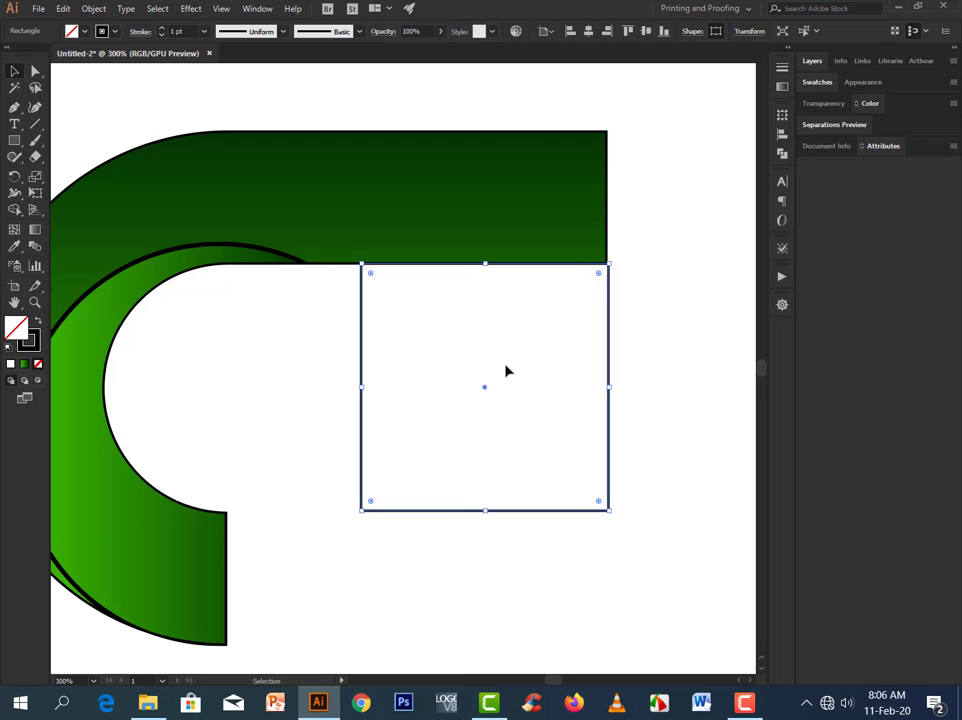
key("Left")
left_click(320, 408)
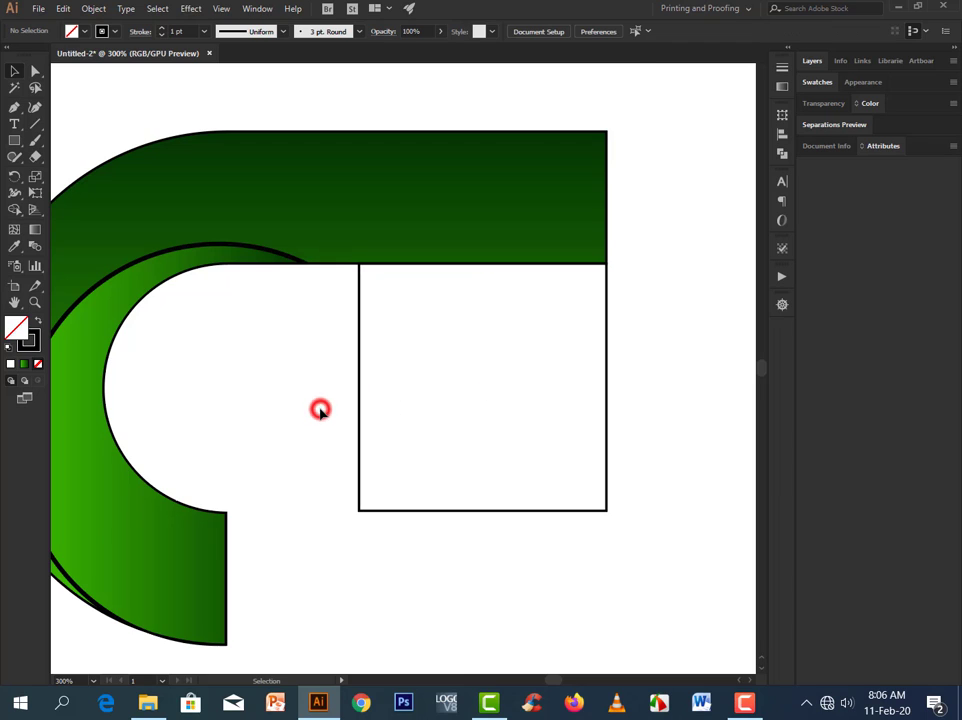
- Make a 90° rotated copy of the hook group and square about the square's centre, and repeat the copy twice to complete the four-part knot
left_click_drag(206, 133, 552, 494)
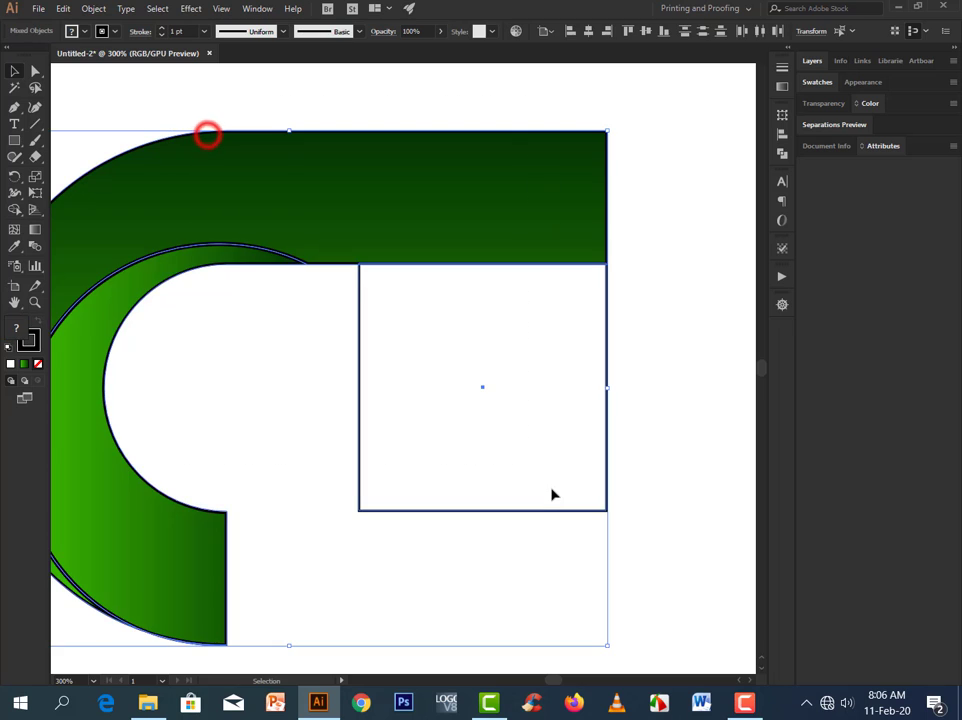
key("ctrl+minus")
key("ctrl+minus")
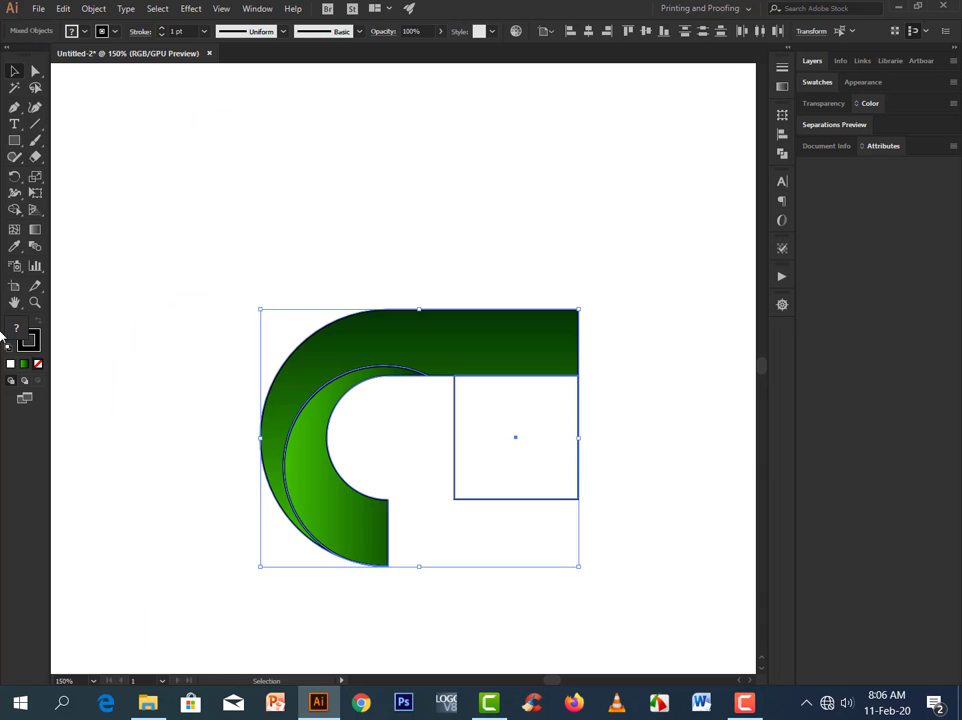
left_click_drag(12, 177, 69, 176)
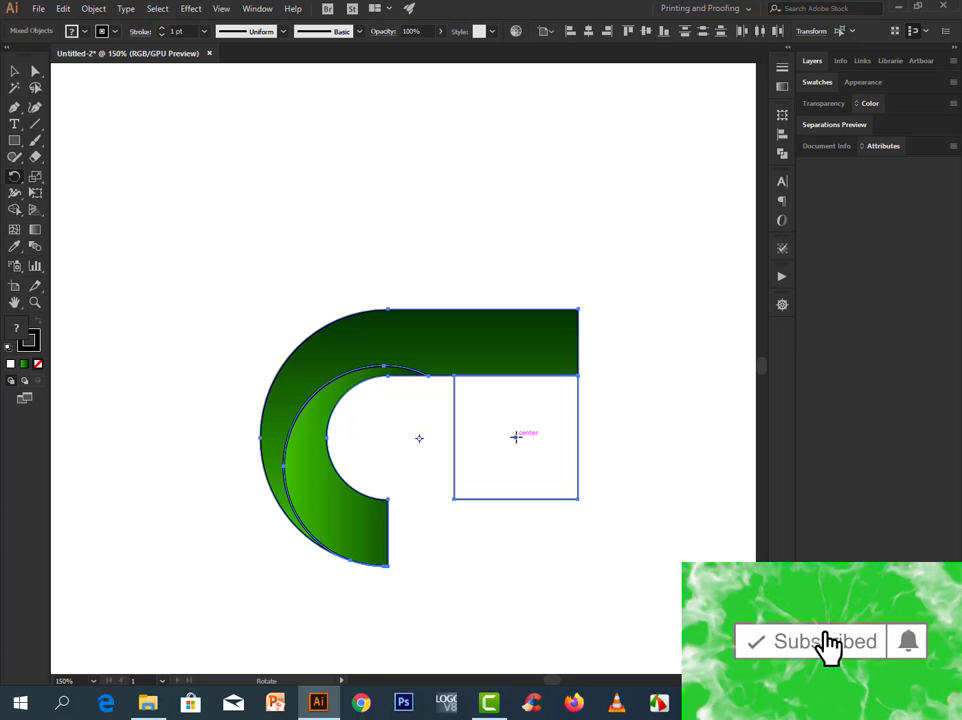
left_click(515, 436, "alt")
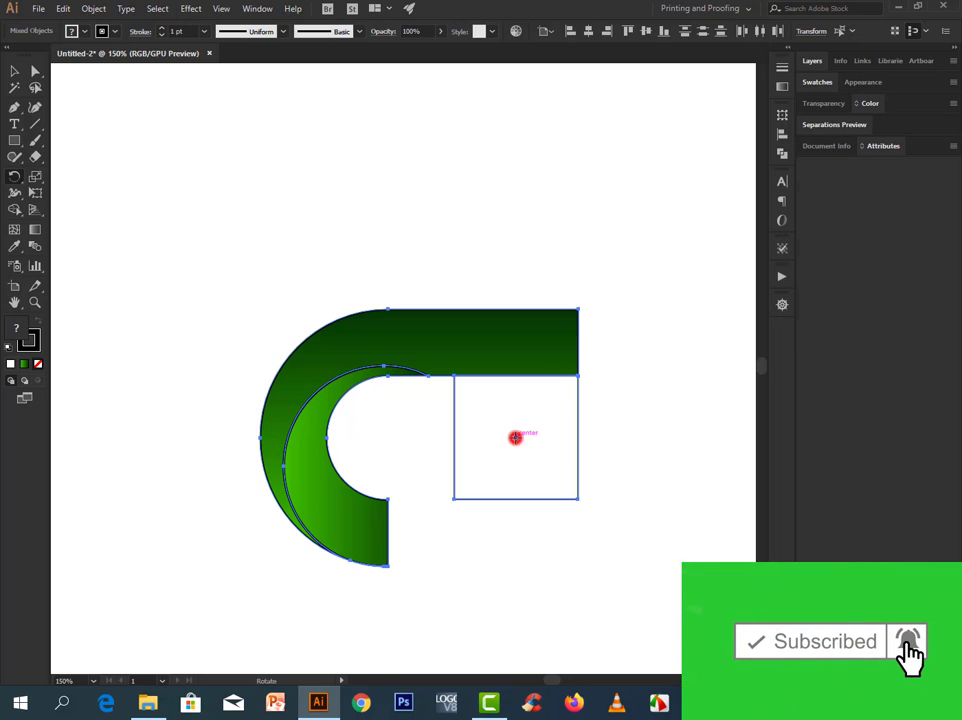
left_click(655, 248)
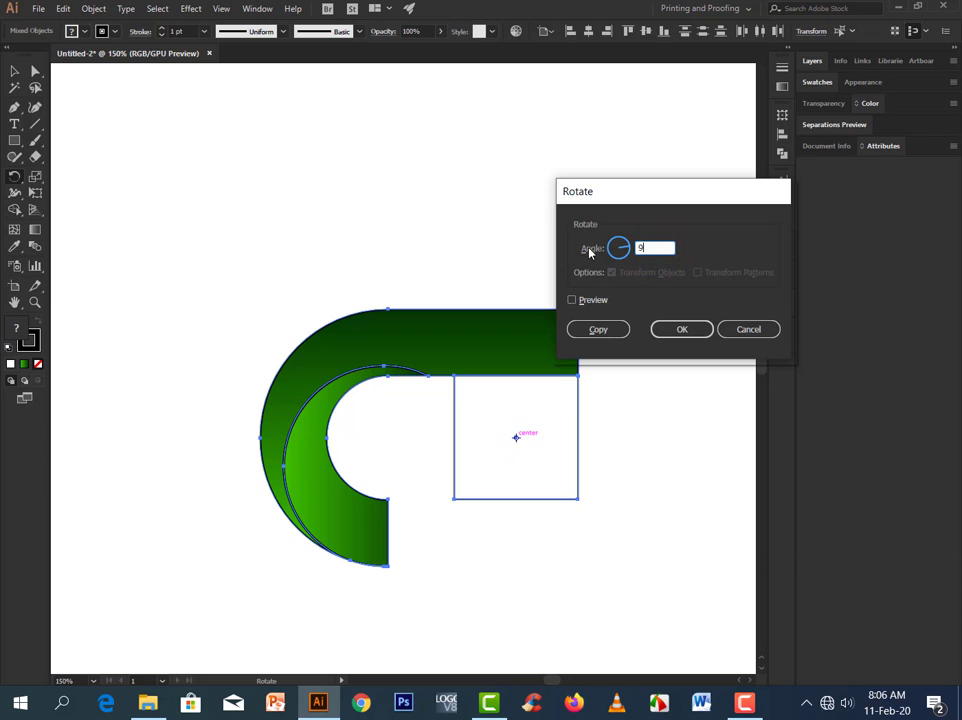
left_click(572, 300)
left_click(599, 329)
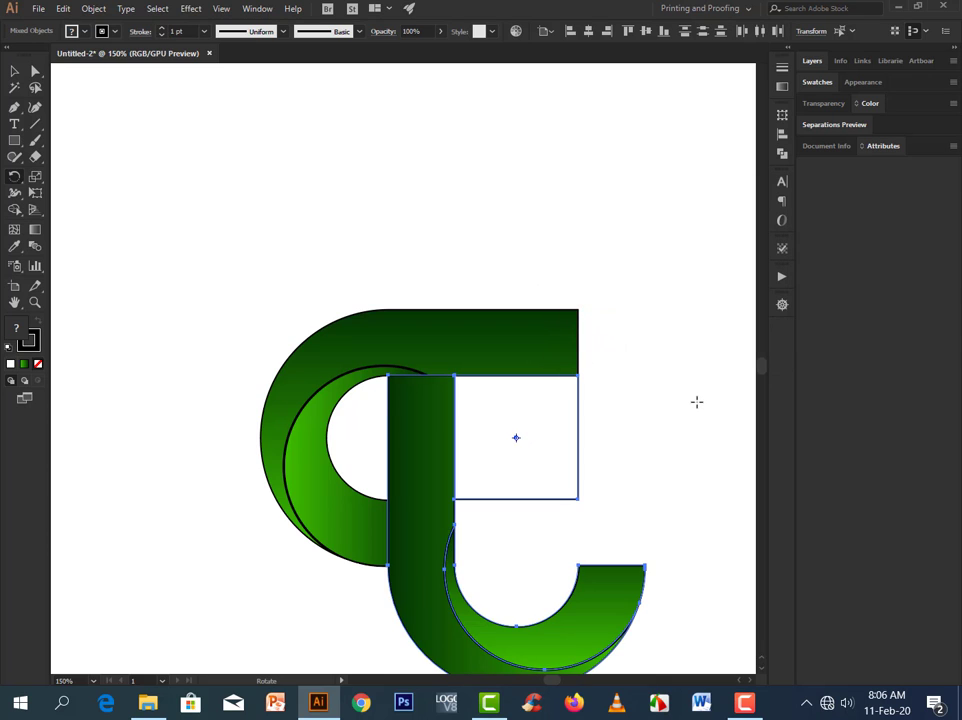
key("ctrl+d")
key("ctrl+d")
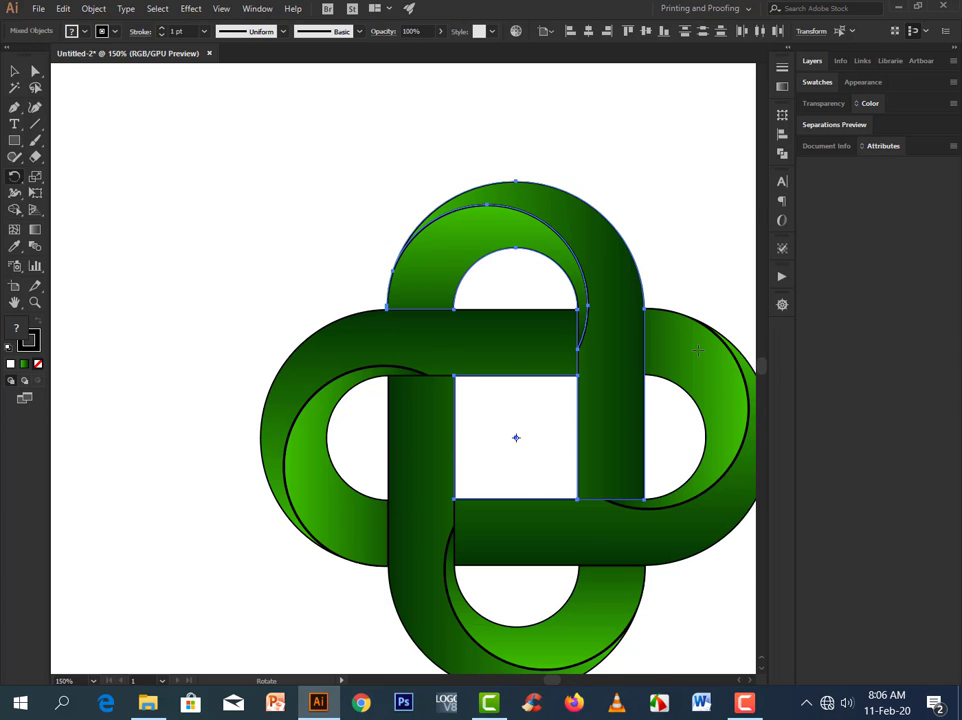
- Select the whole four-part knot, set its stroke to None, and deselect it
scroll(697, 349, "down", 2)
left_click_drag(486, 446, 285, 345)
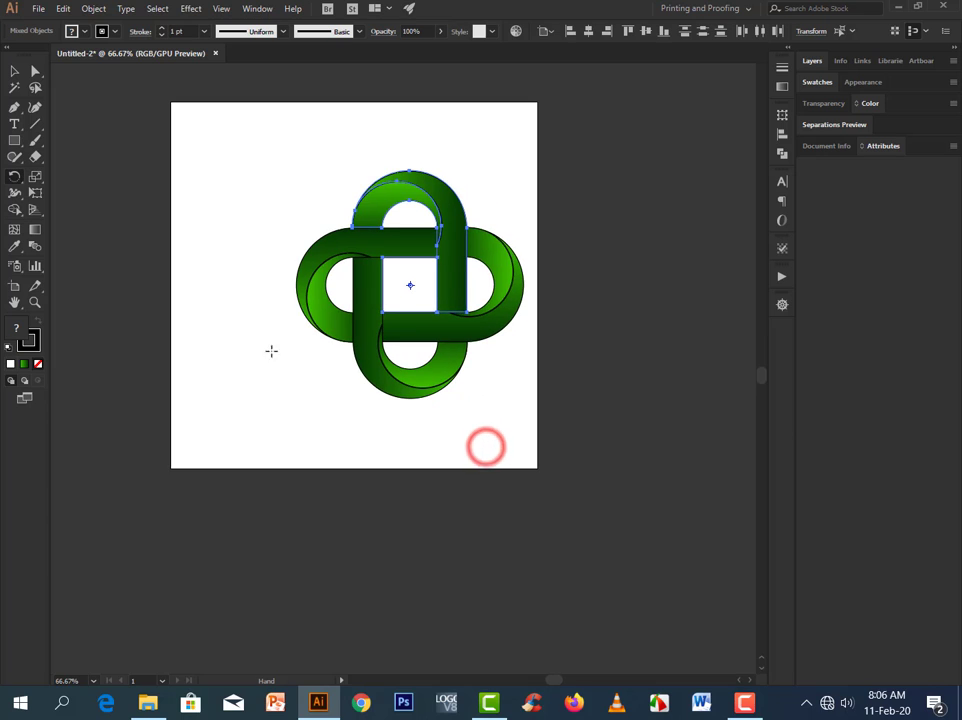
left_click(13, 71)
left_click(203, 197)
left_click_drag(262, 168, 623, 458)
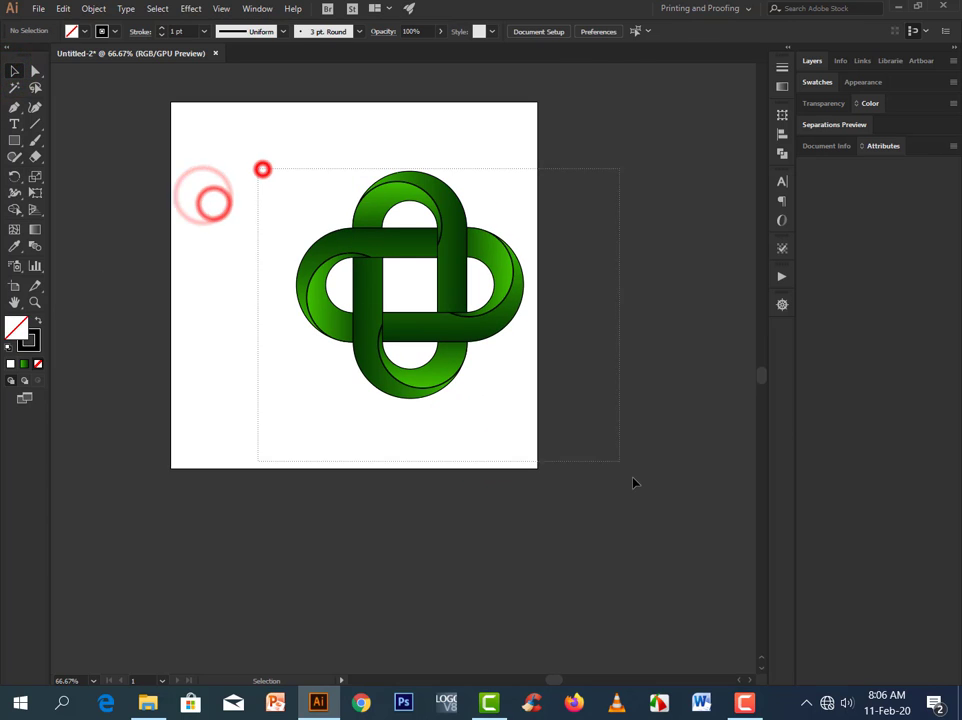
left_click(85, 31)
left_click(111, 33)
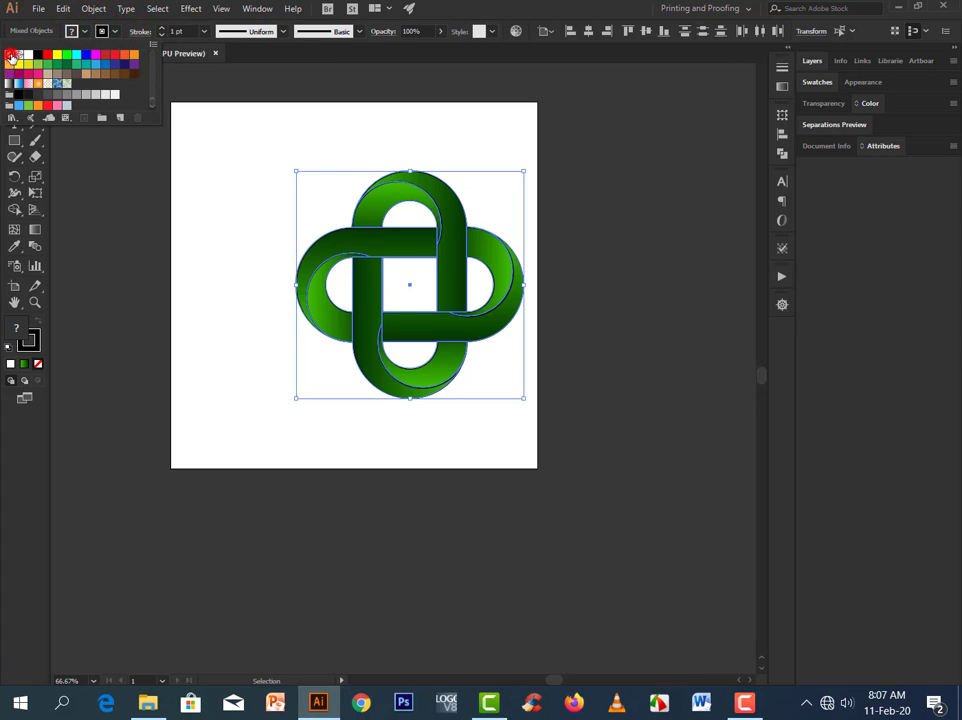
left_click(9, 54)
left_click(198, 180)
left_click(198, 180)
- Select all parts of the knot, move them toward the middle of the artboard, and group them
left_click_drag(245, 158, 538, 444)
left_click_drag(365, 247, 283, 239)
right_click(328, 238)
left_click(425, 324)
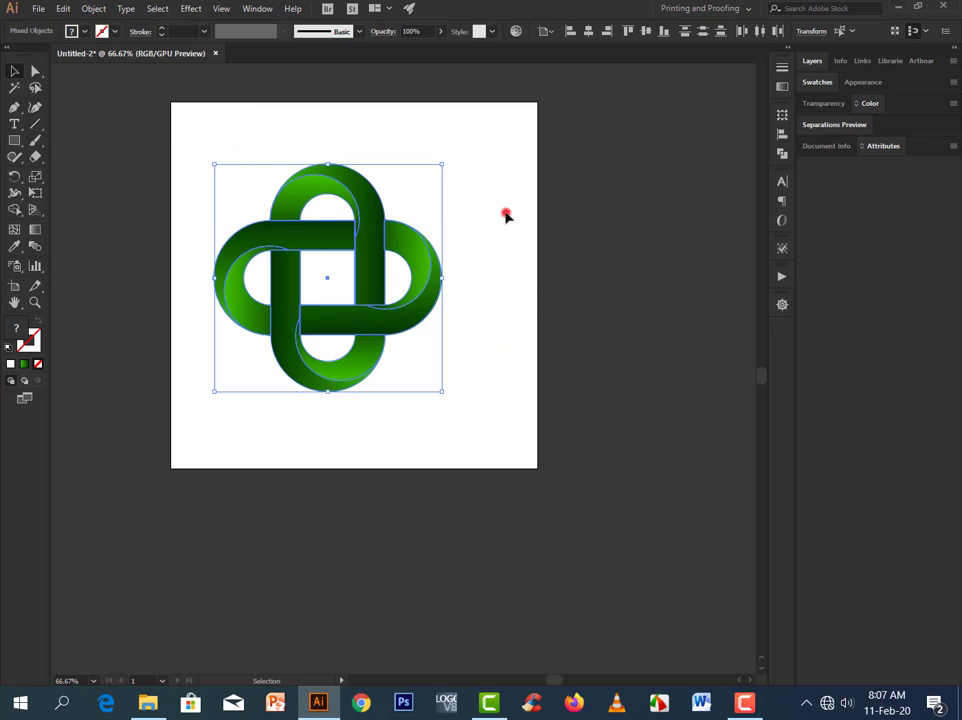
right_click(243, 229)
left_click(295, 316)
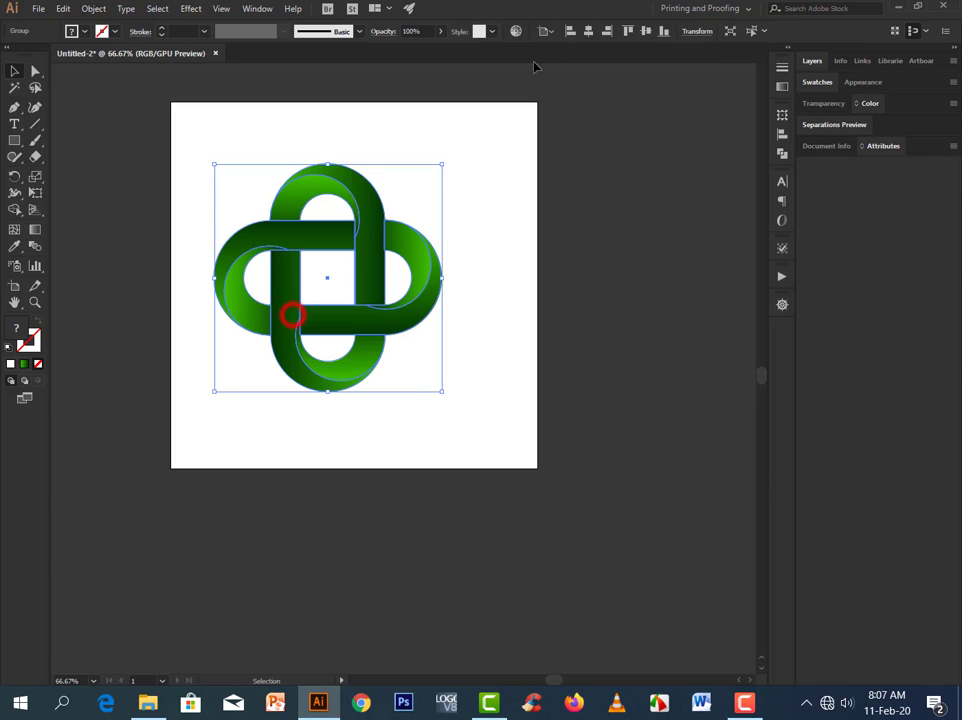
- Centre the grouped knot vertically and horizontally on the artboard, and deselect it
left_click(646, 30)
left_click(588, 30)
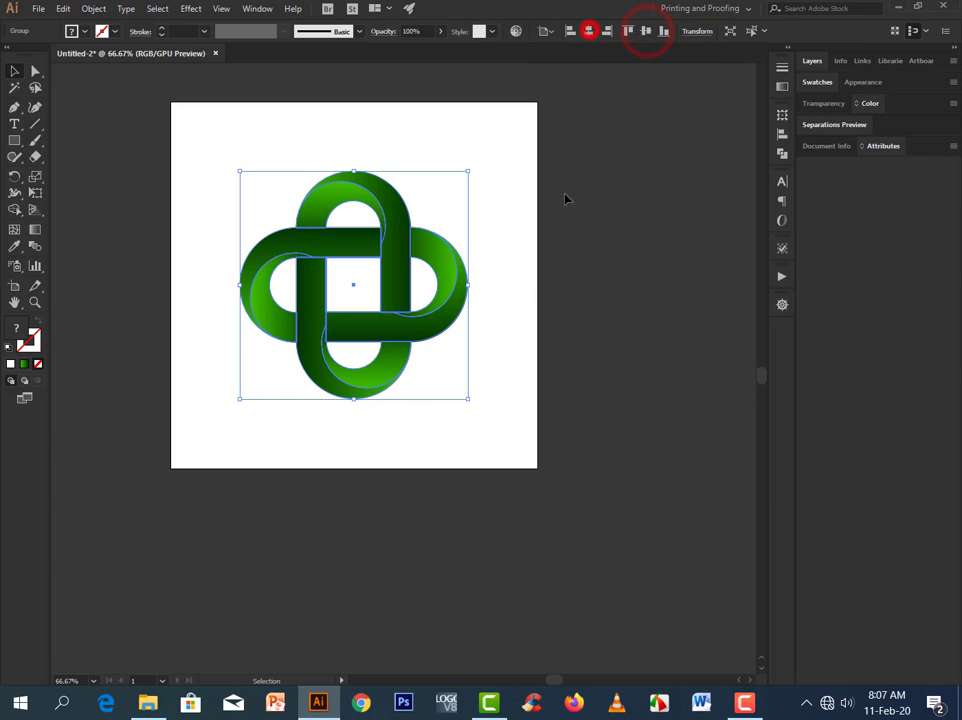
left_click(524, 283)
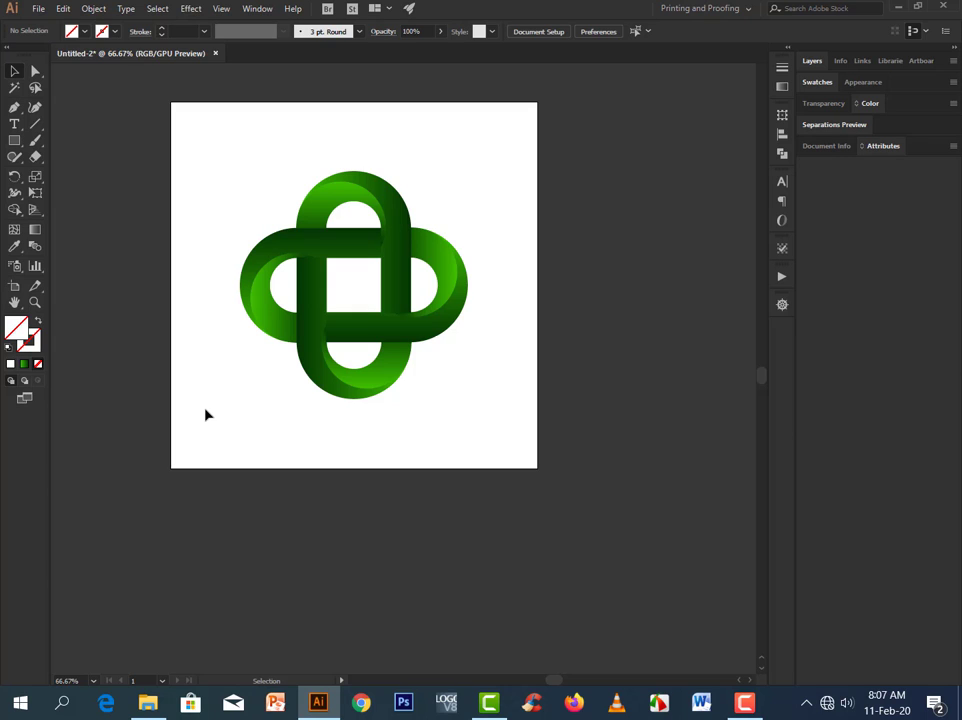
scroll(208, 396, "up", 1)
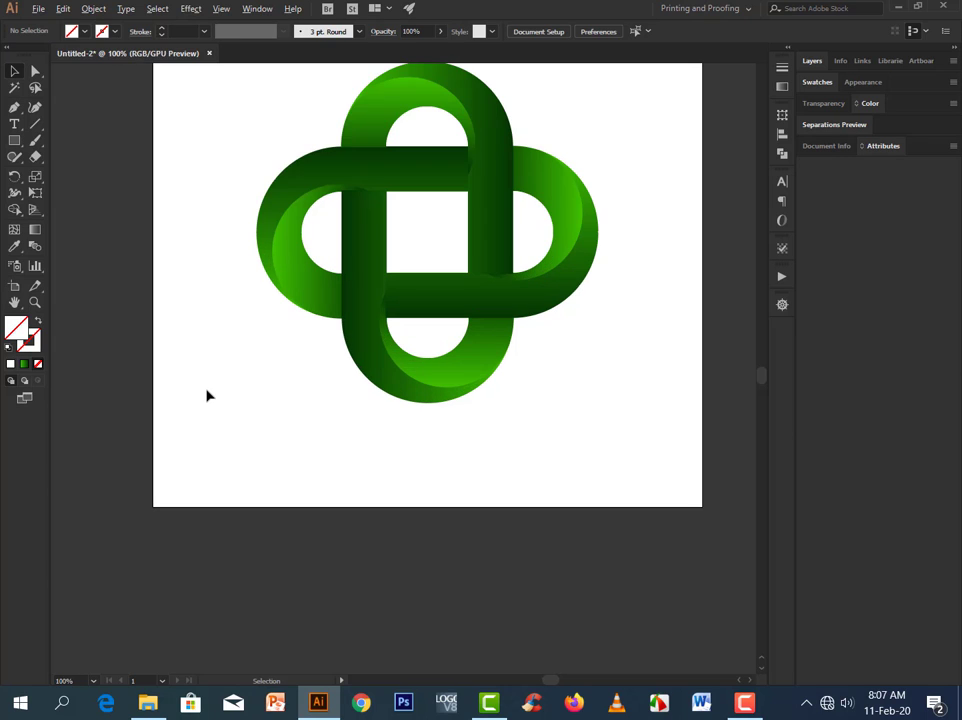
left_click_drag(258, 378, 245, 458)
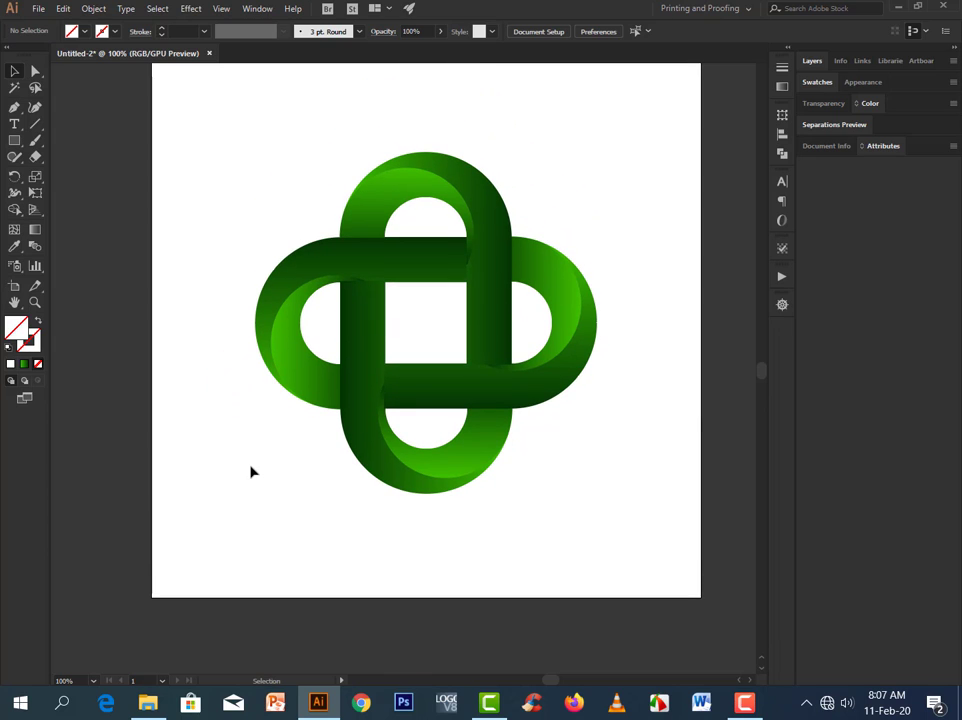